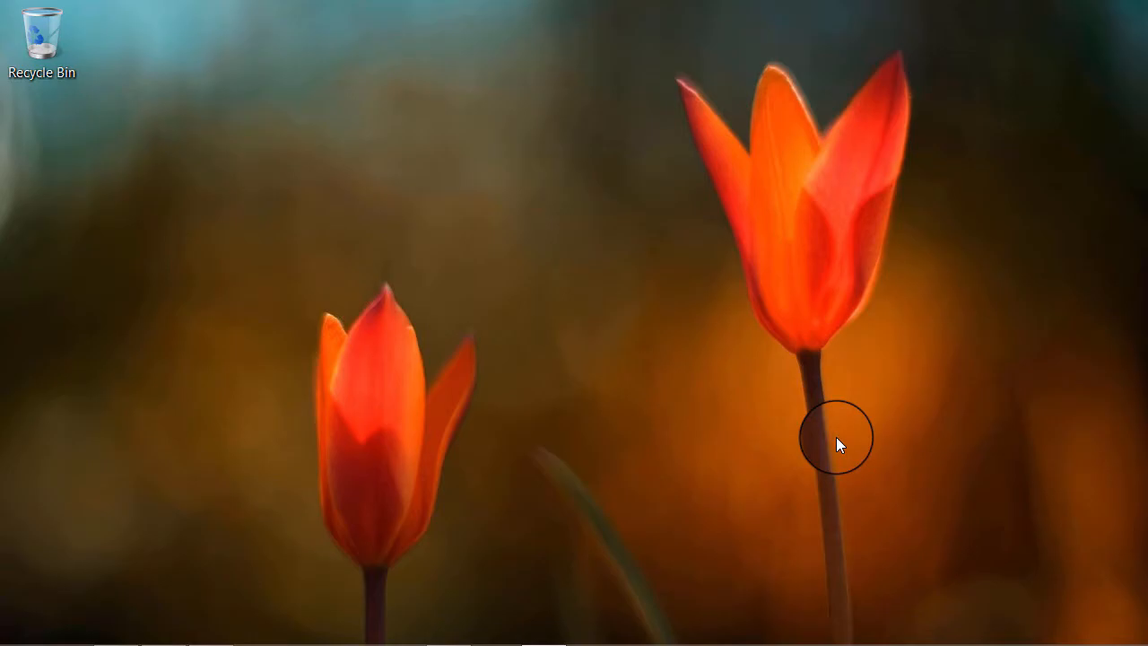
Launch Adobe Photoshop CC 2018 from the list of installed apps.
key("super")
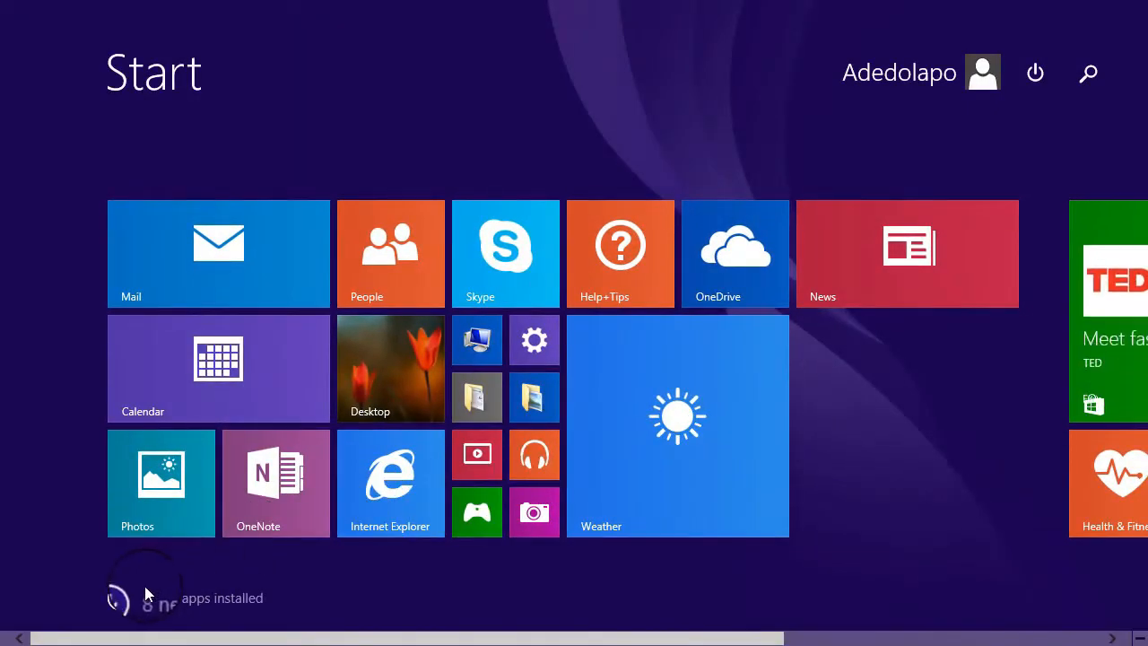
left_click(144, 590)
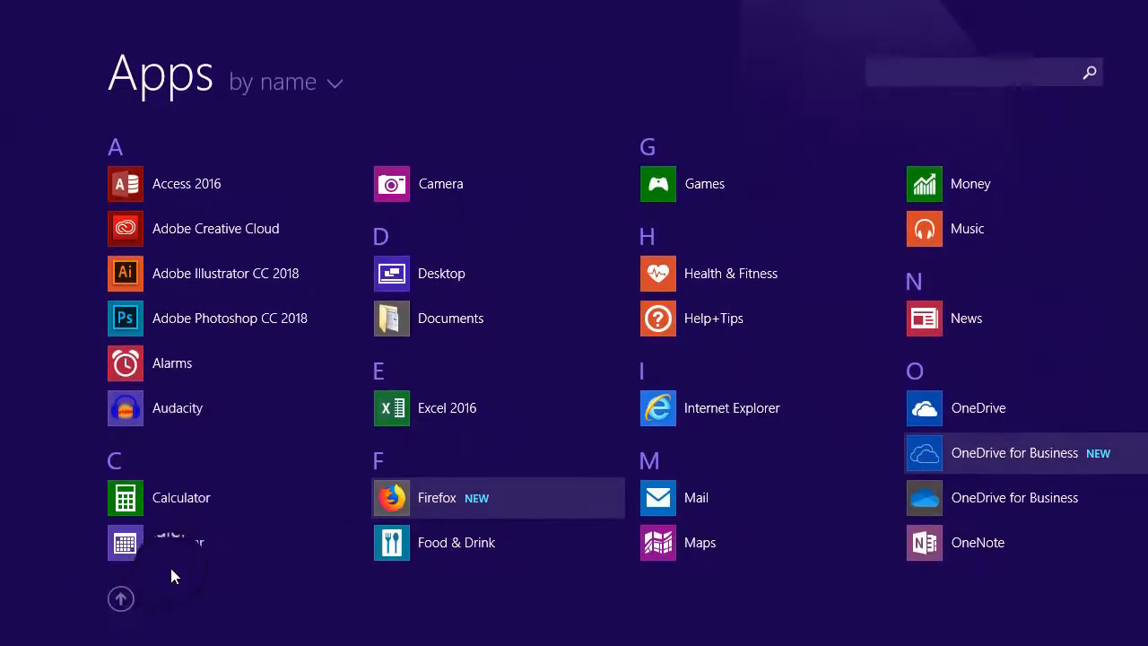
left_click(209, 321)
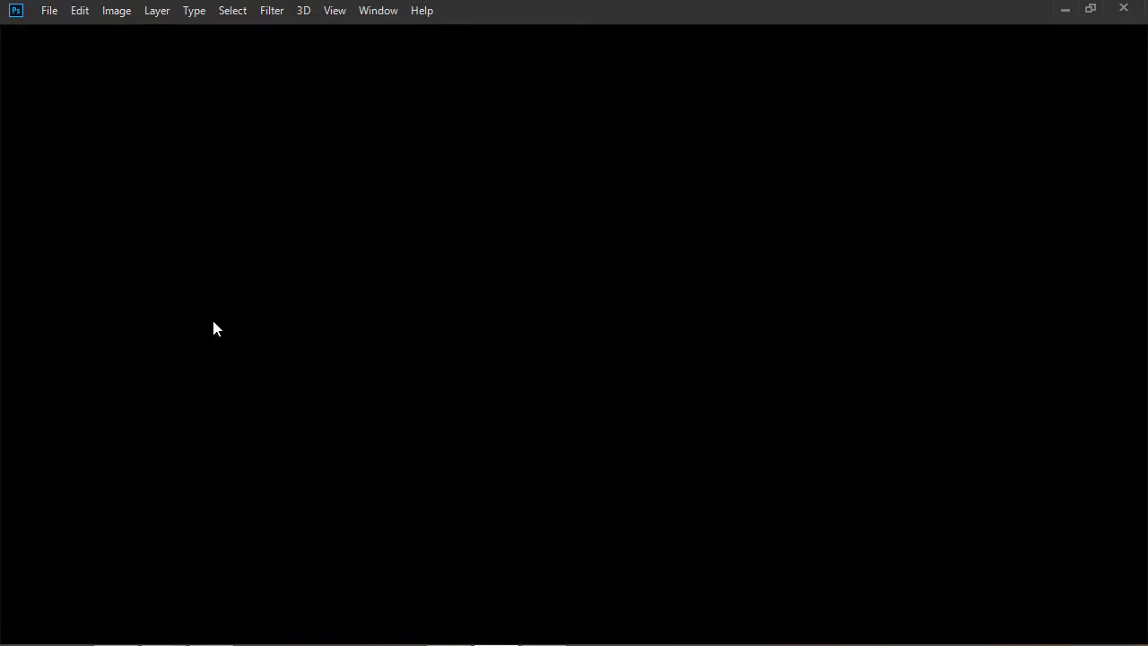
left_click(214, 323)
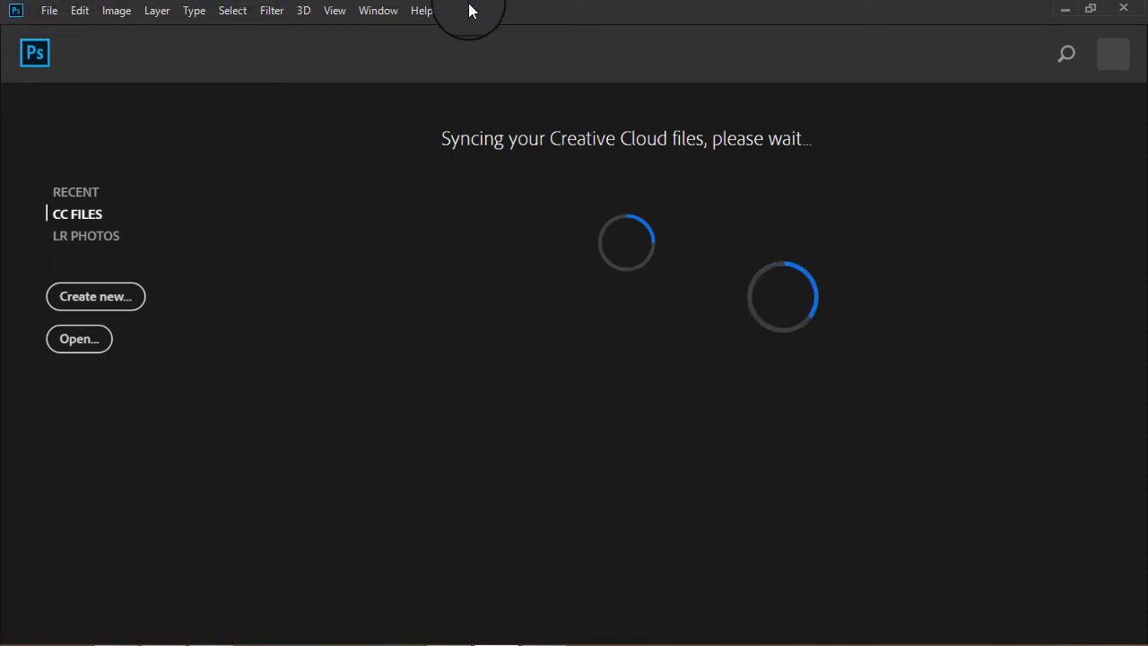
Open the General preferences.
left_click(80, 13)
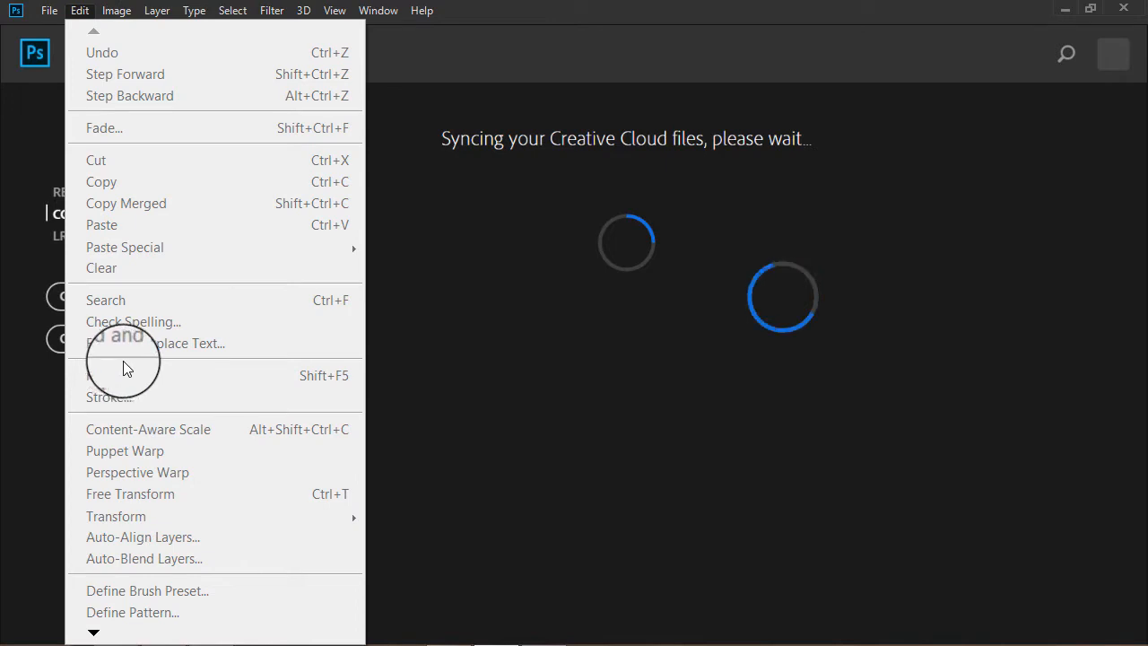
mouse_move(93, 632)
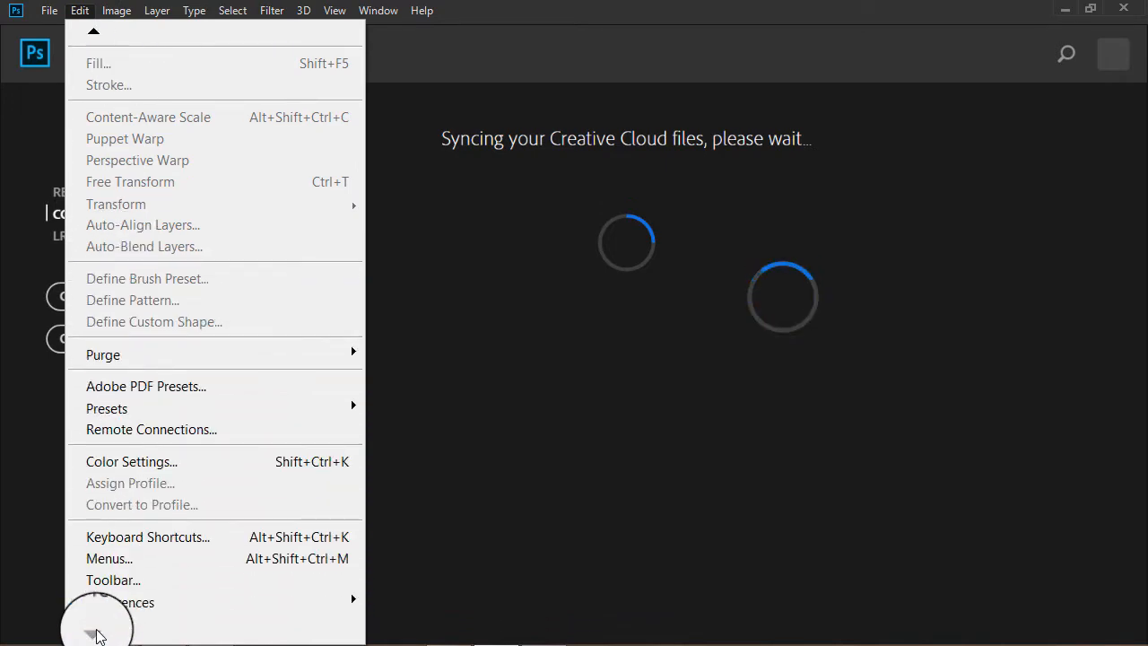
mouse_move(239, 608)
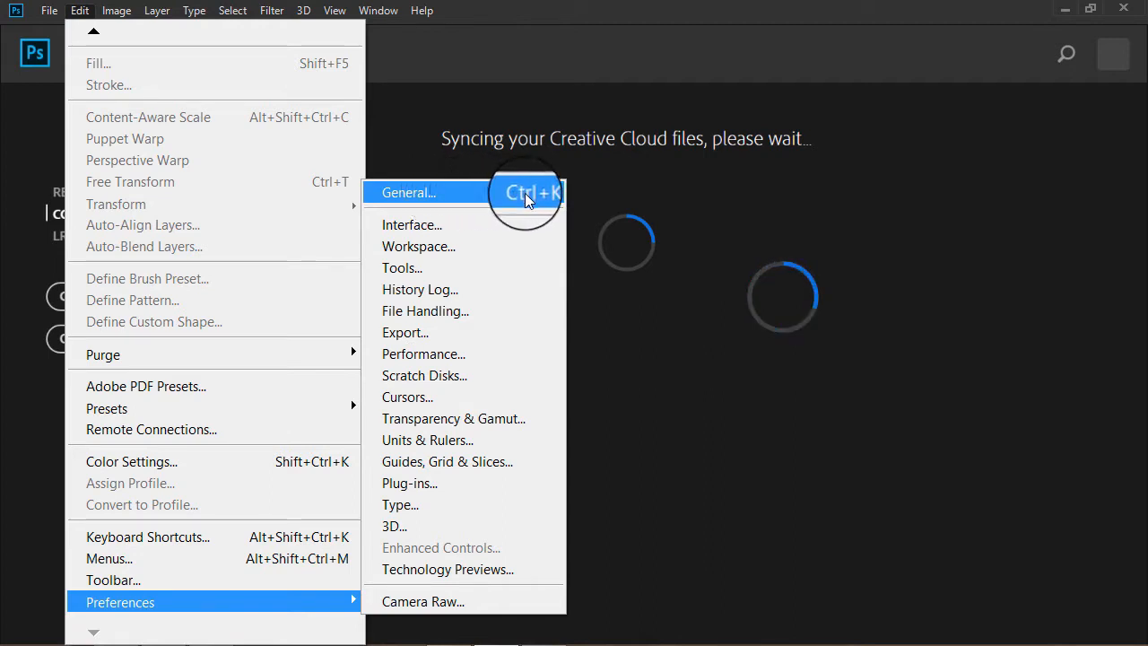
left_click(474, 195)
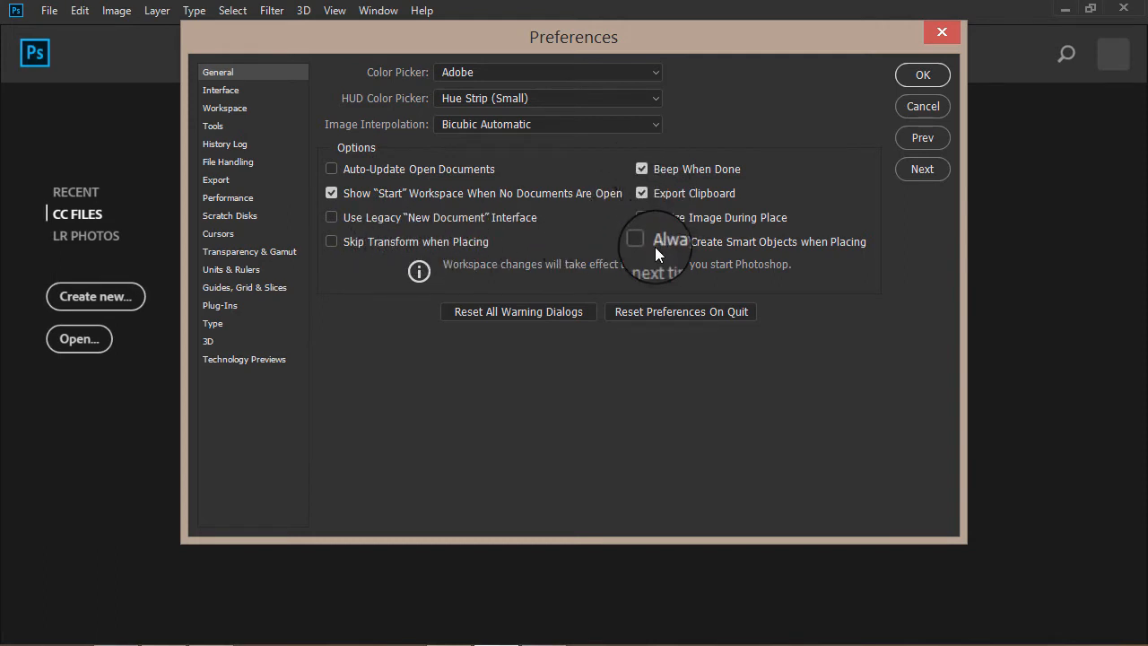
Preview the lighter color themes in the Interface preferences and restore the darkest one.
left_click(249, 92)
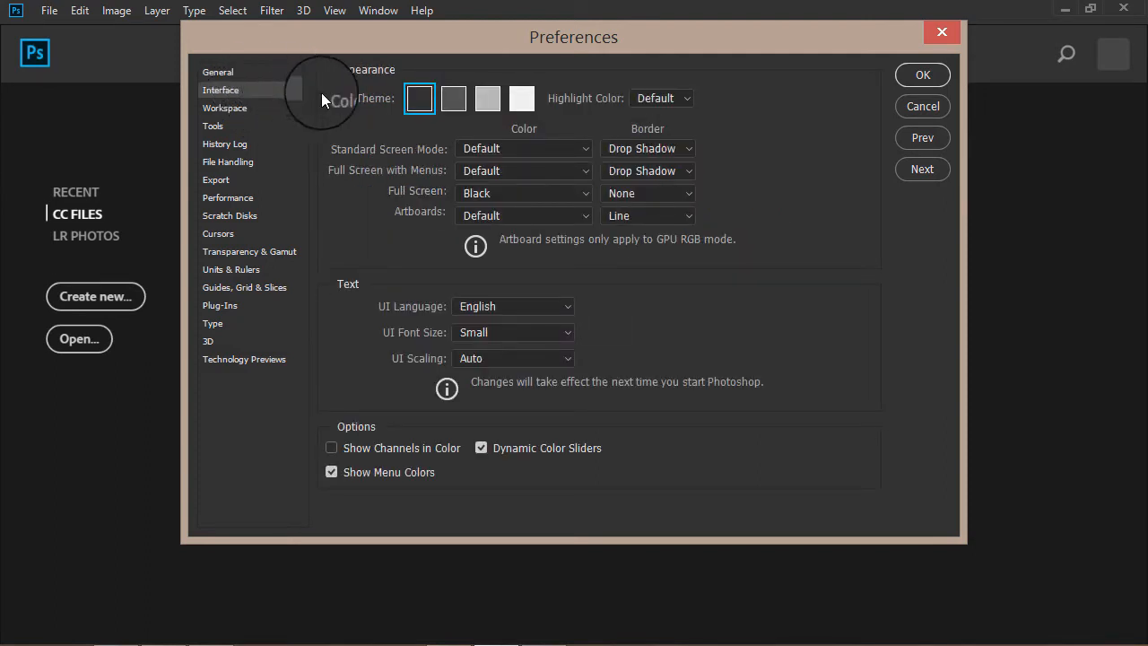
left_click(453, 99)
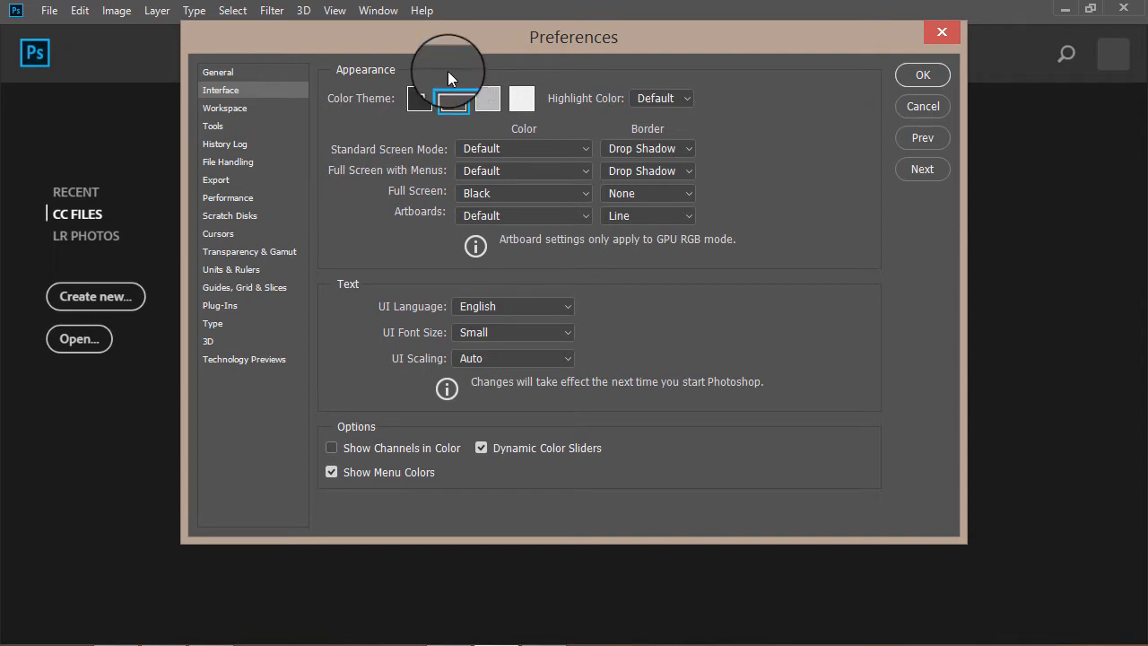
left_click(418, 100)
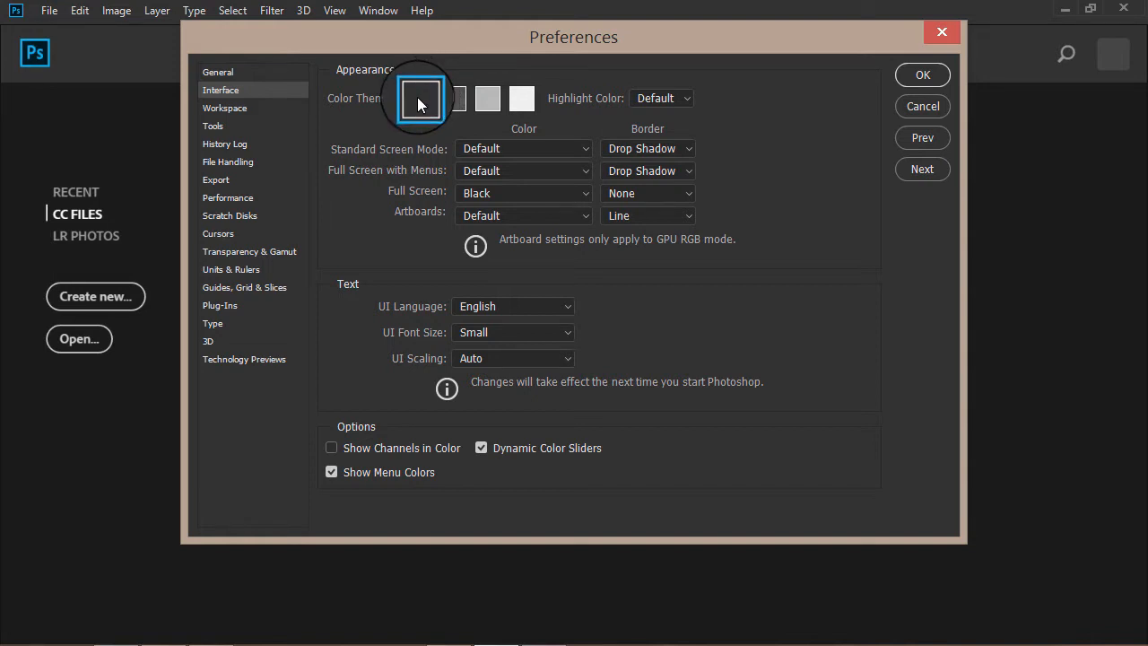
left_click(450, 98)
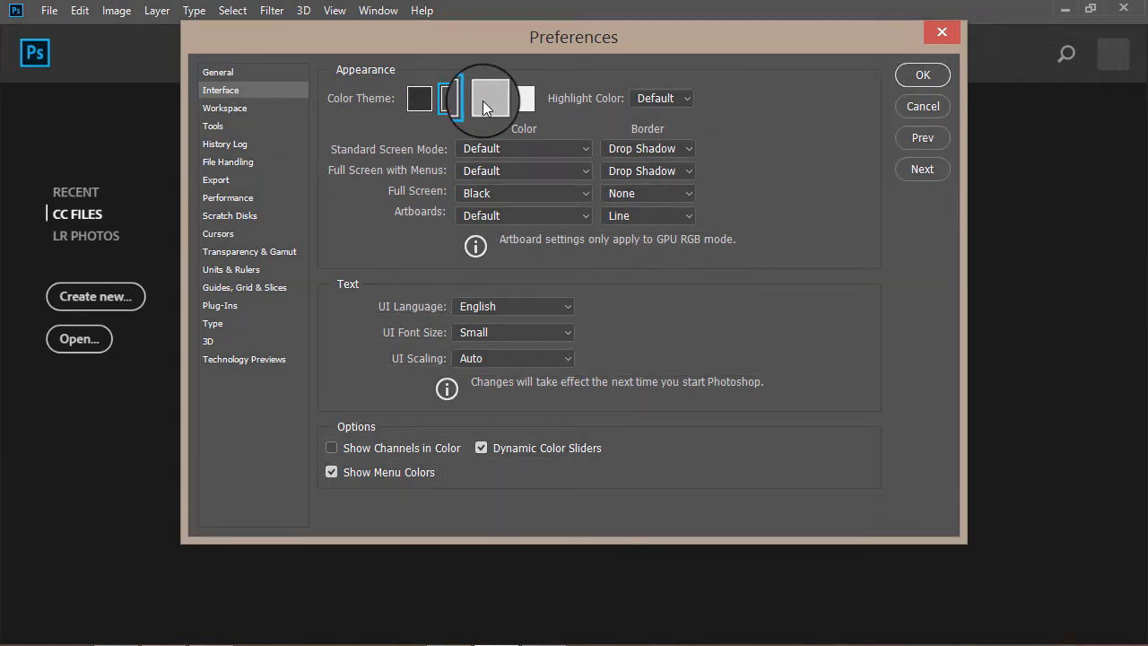
left_click(485, 104)
left_click(516, 102)
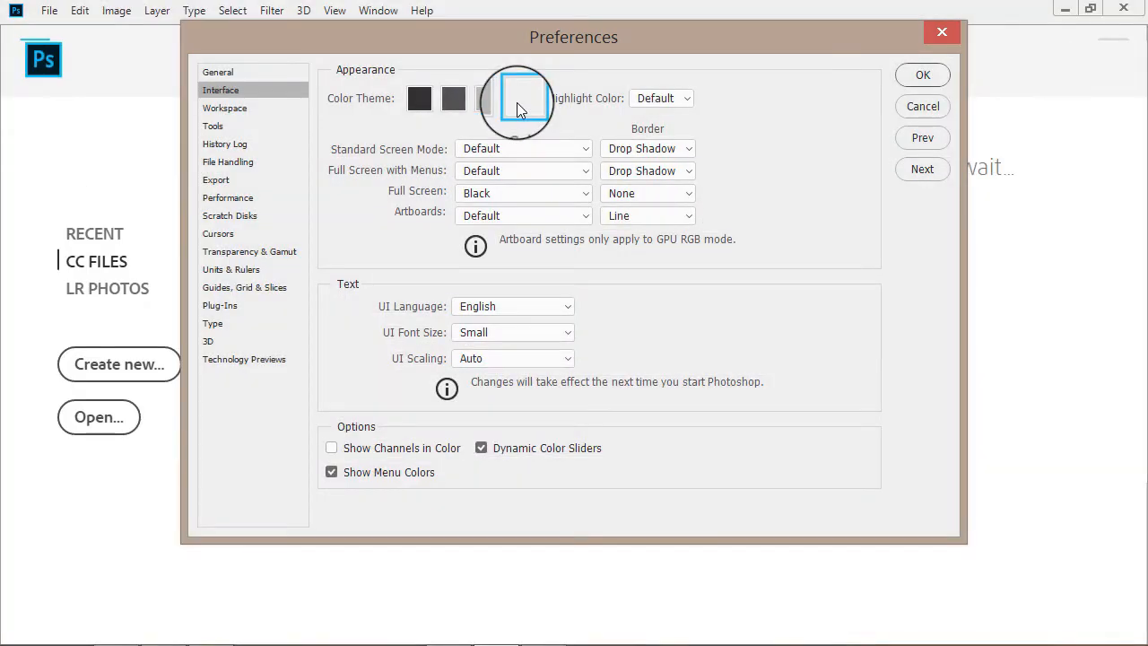
left_click(420, 101)
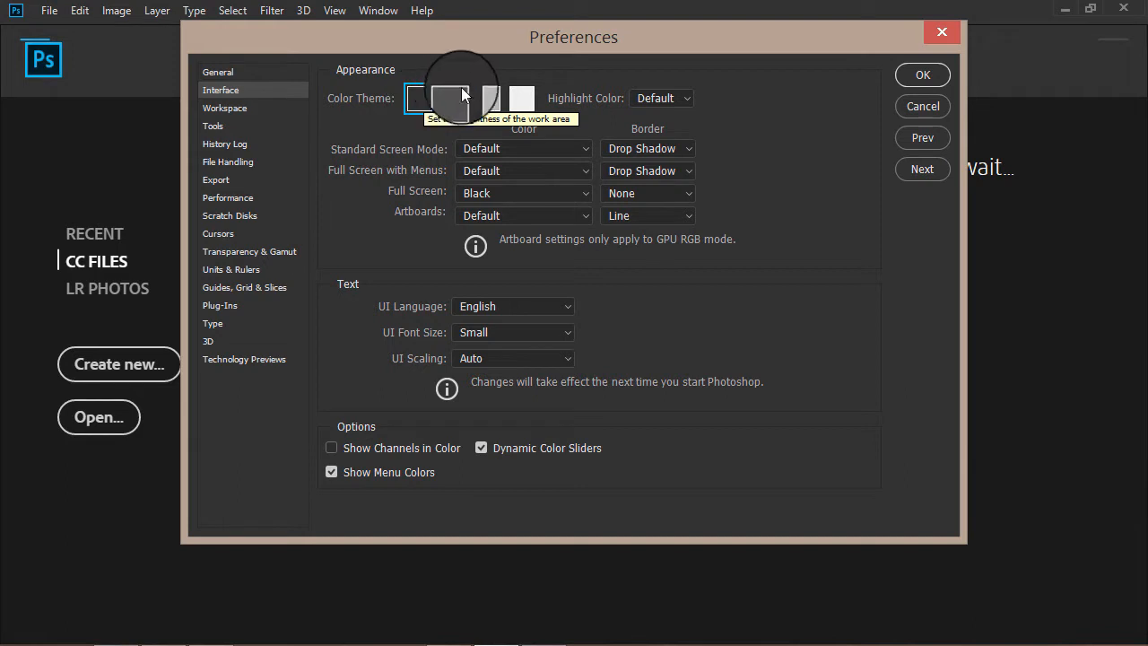
left_click(518, 99)
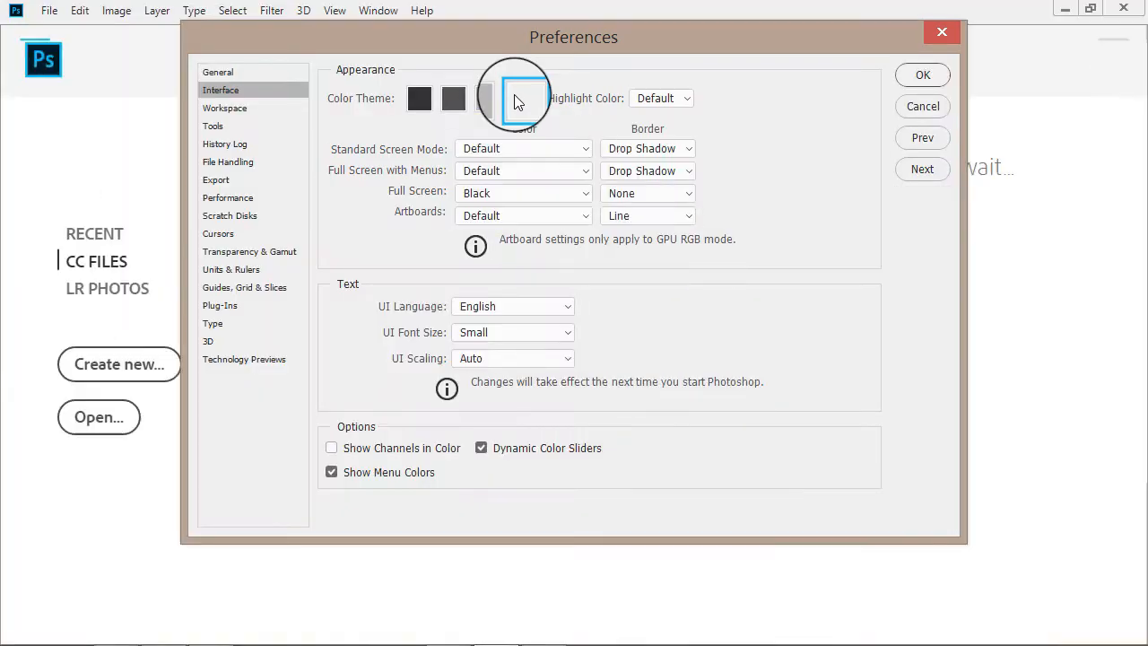
left_click(421, 104)
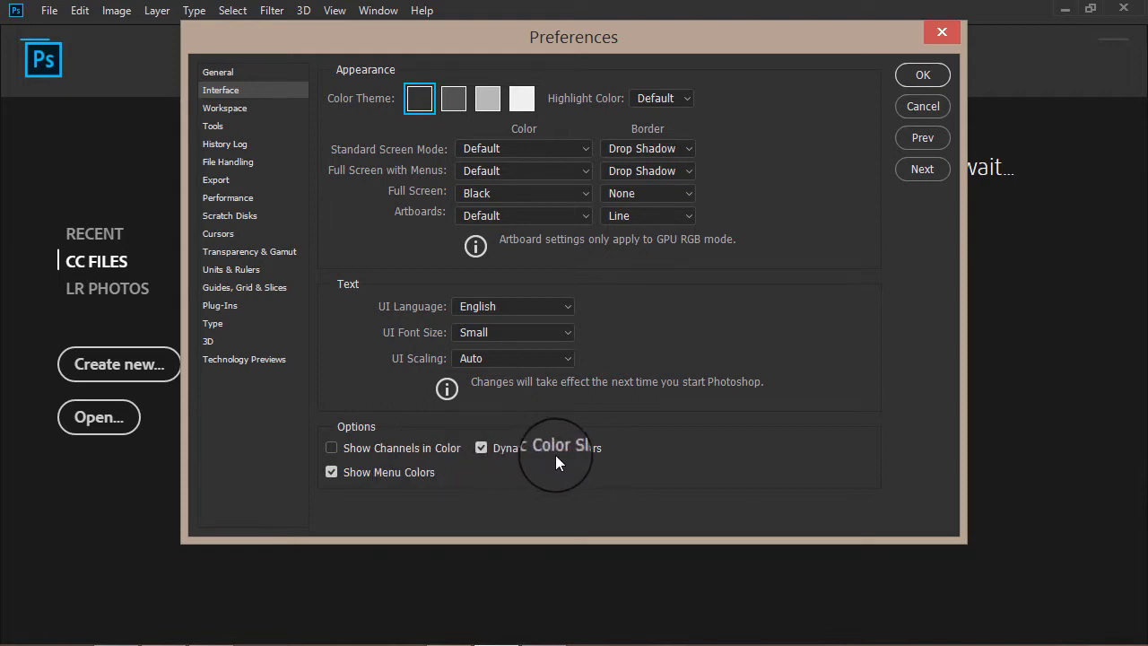
Switch Auto-Collapse Iconic Panels off and back on in the Workspace preferences, and reposition the dialog.
left_click(241, 108)
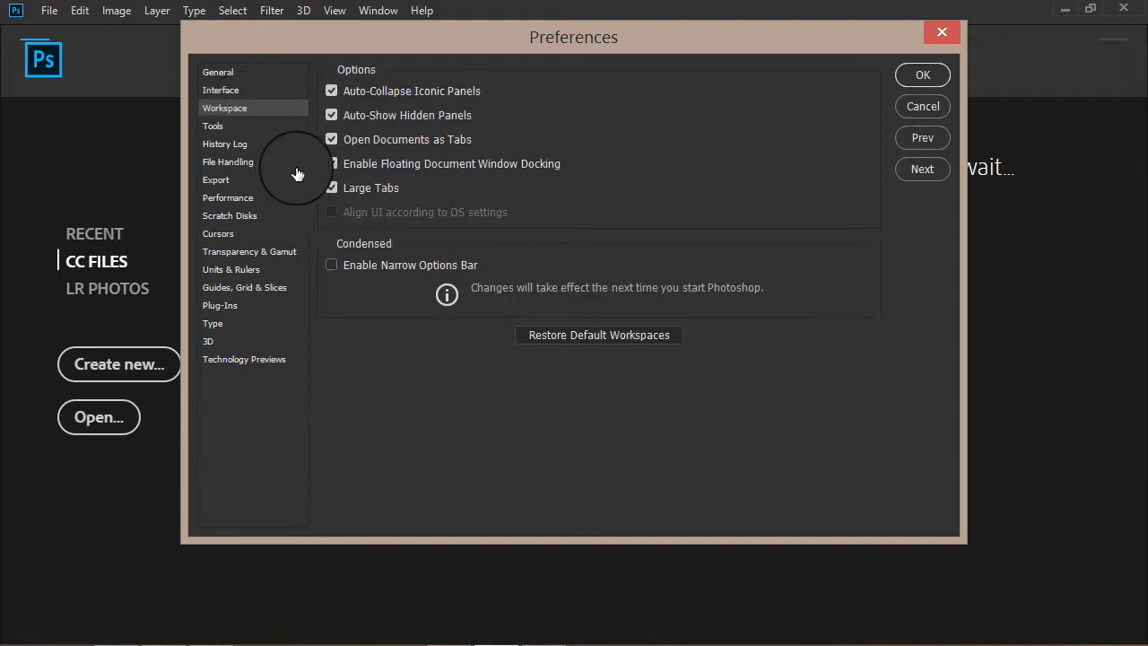
left_click(331, 90)
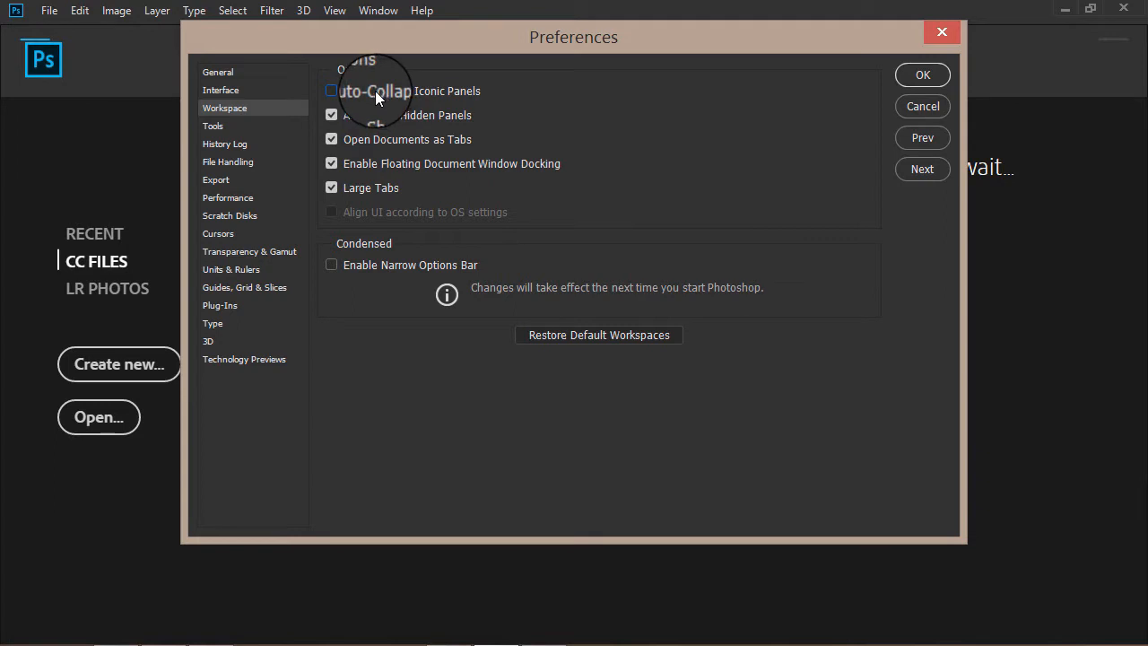
left_click(333, 90)
left_click_drag(518, 43, 573, 87)
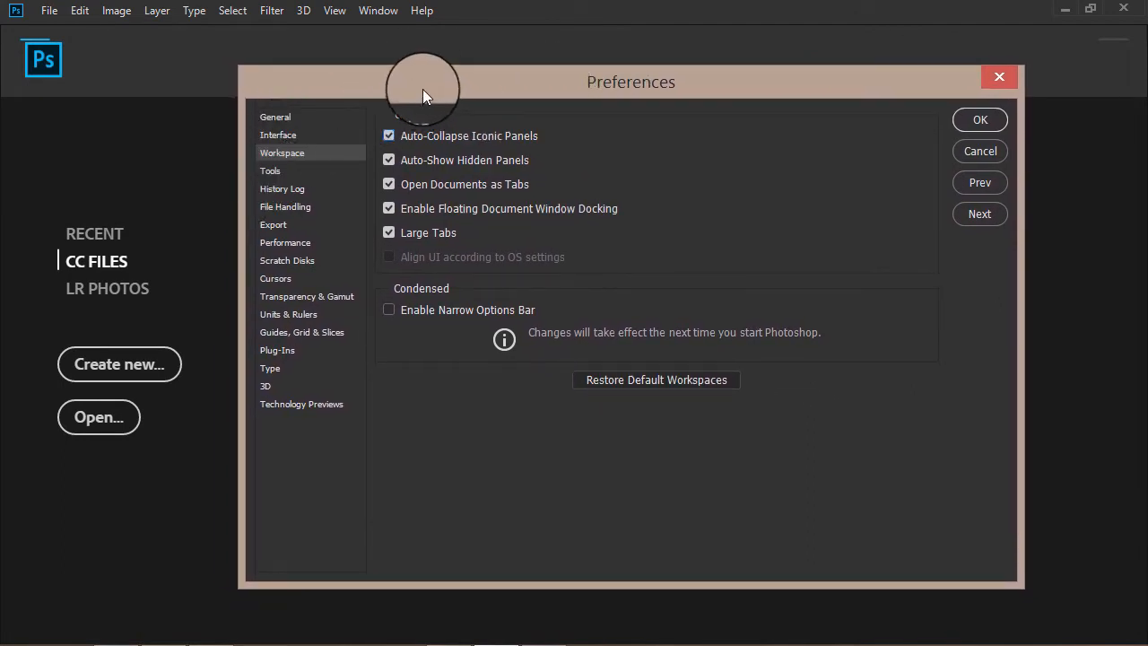
left_click_drag(423, 89, 455, 82)
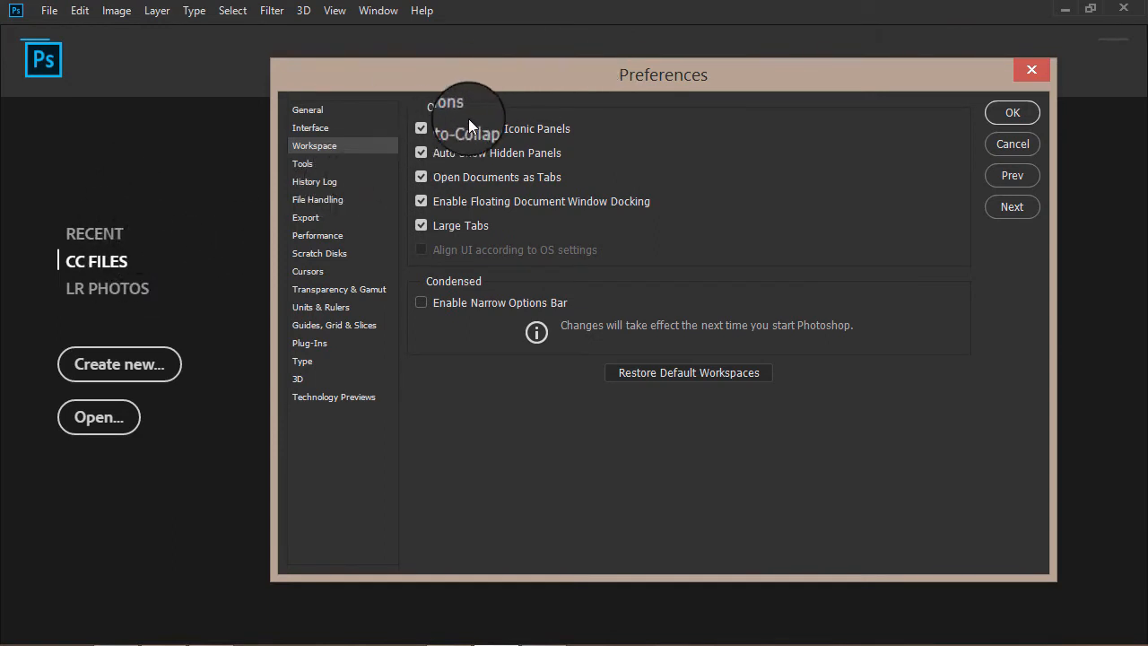
left_click_drag(625, 69, 544, 56)
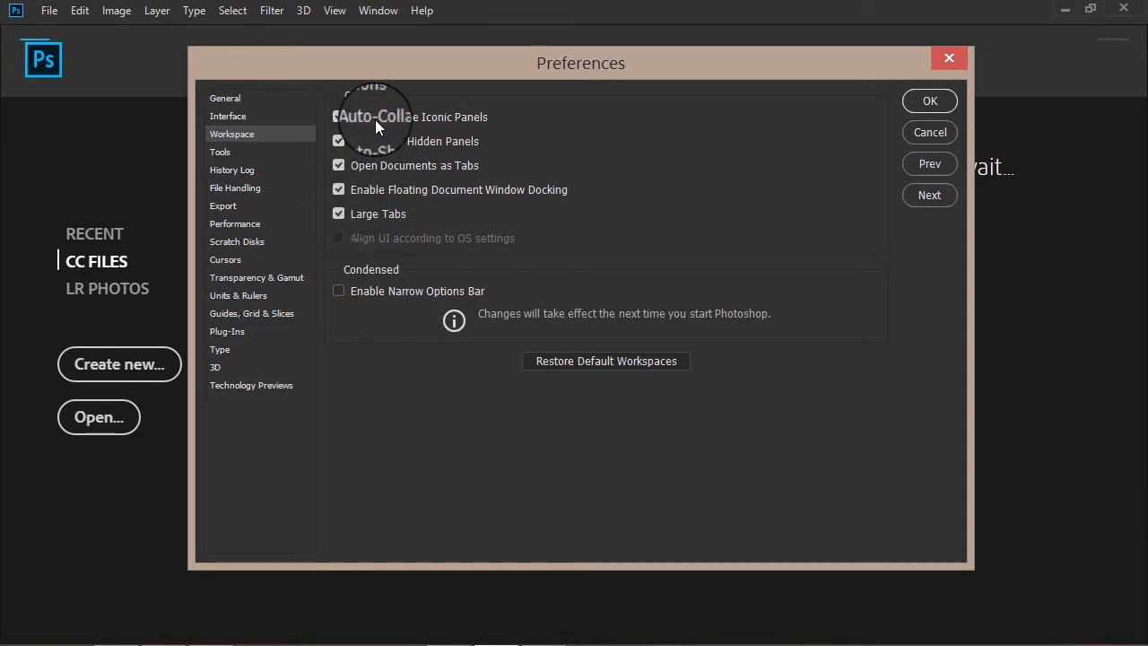
Enable Animated Zoom in the Tools preferences.
left_click(232, 157)
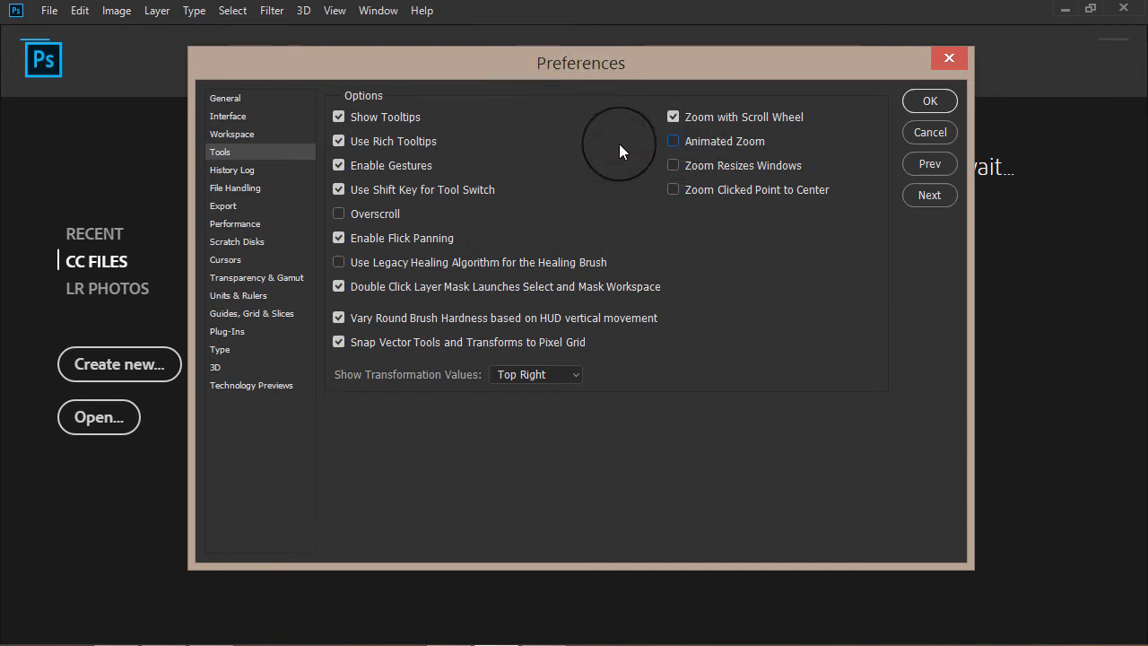
left_click(678, 143)
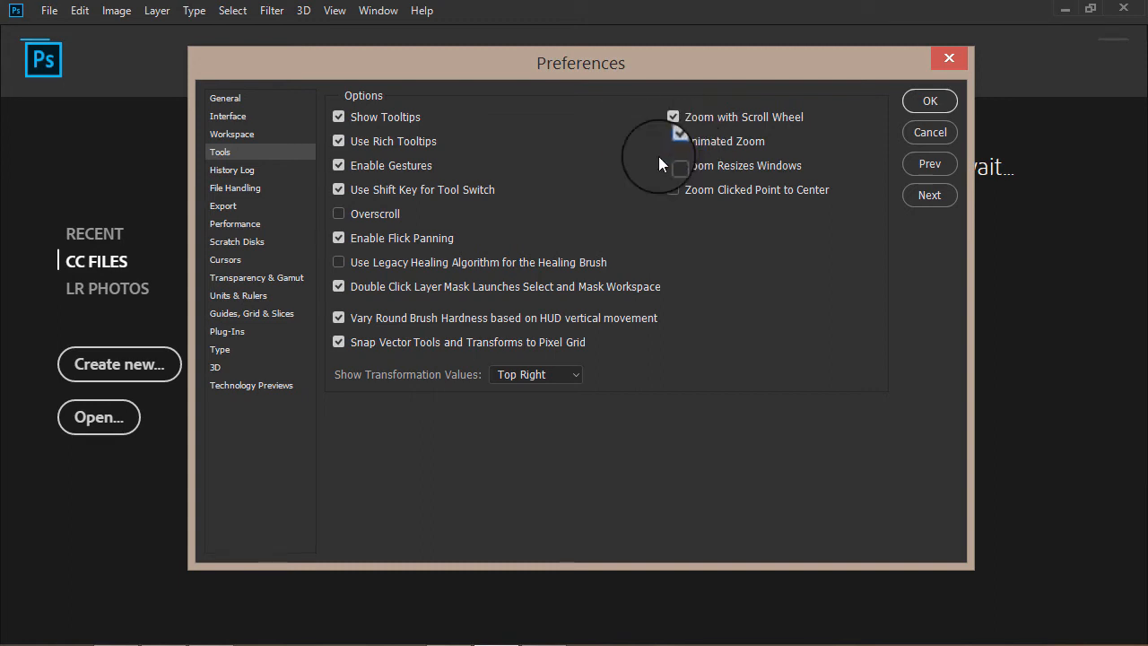
Look over the History Log preferences and the Image Previews saving choices in the File Handling preferences.
left_click(279, 177)
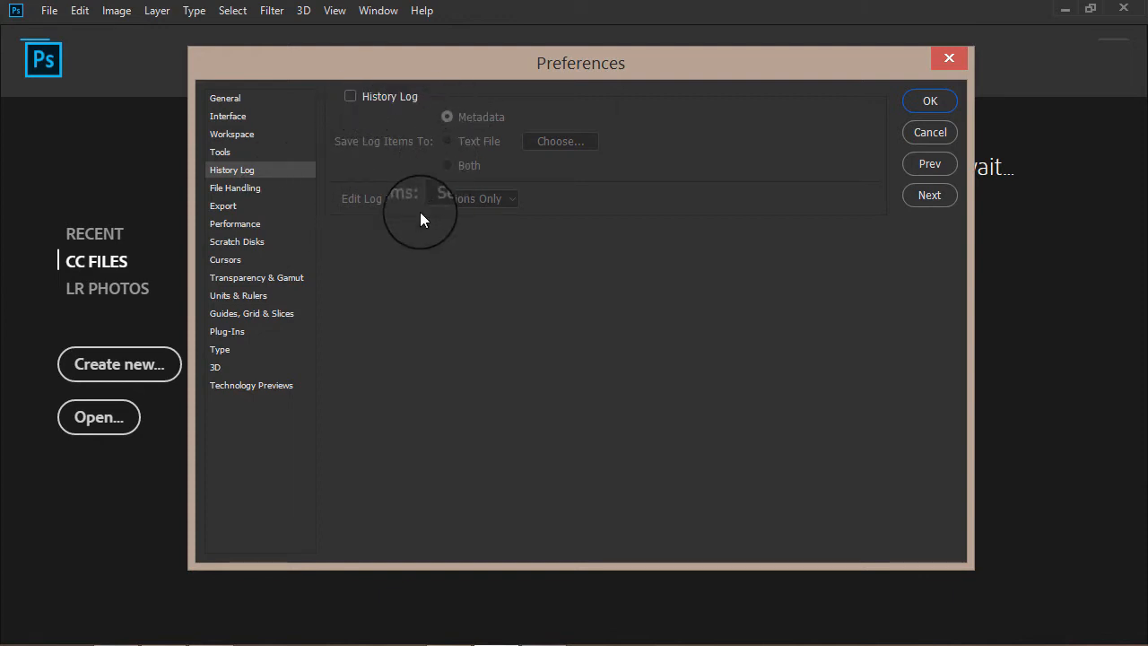
left_click(253, 187)
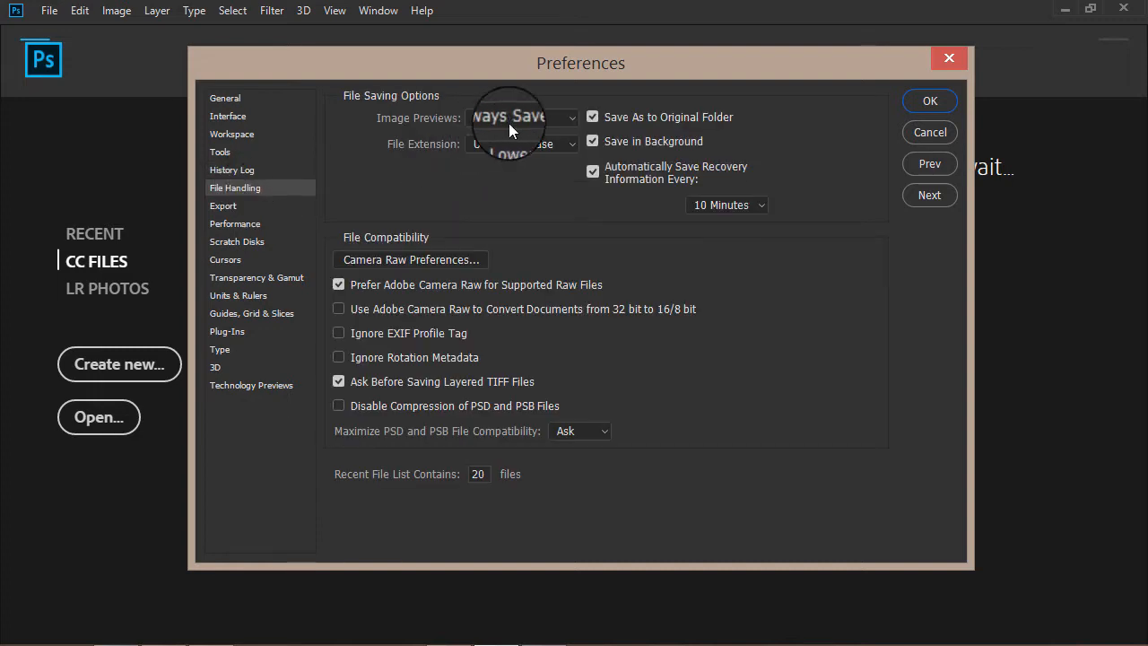
left_click(563, 121)
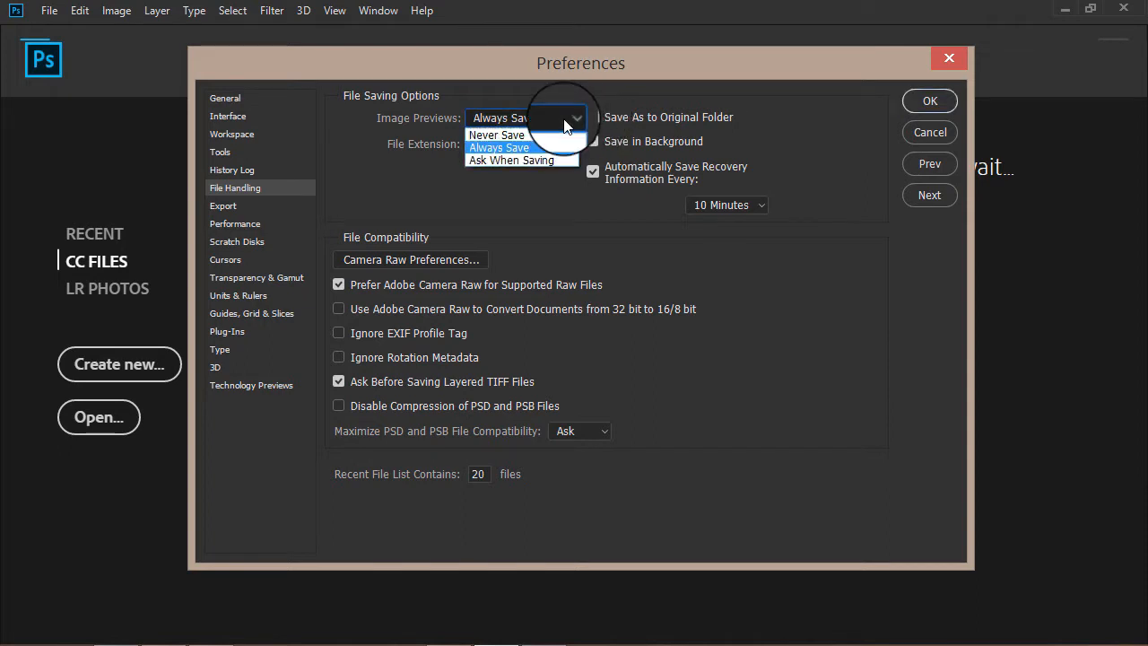
left_click(563, 120)
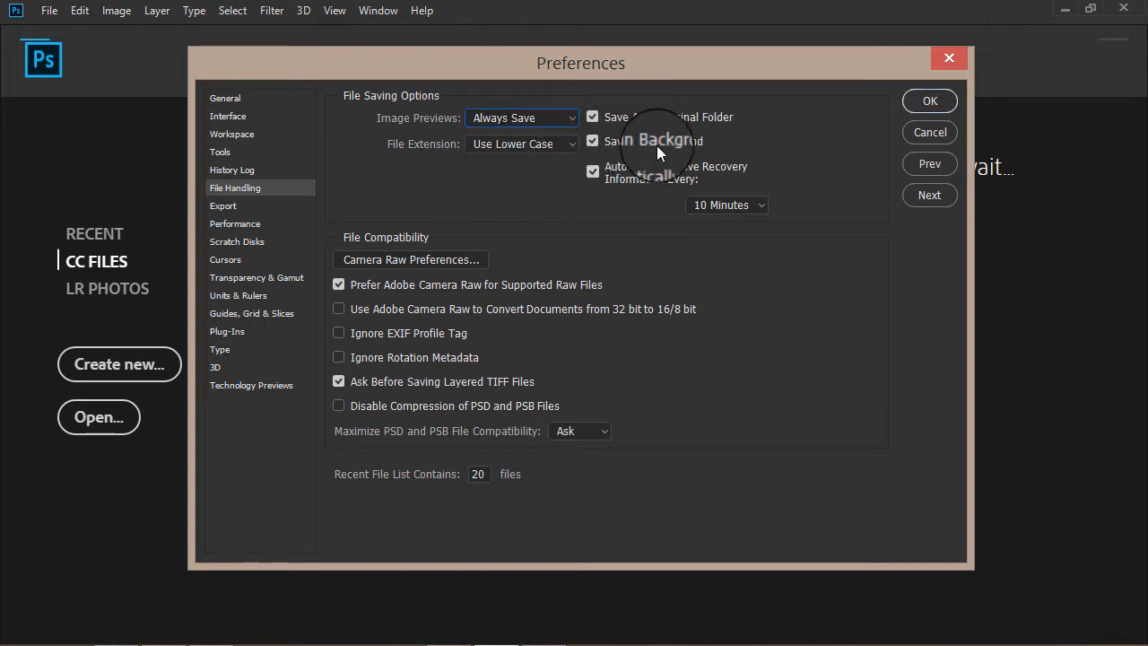
Try 5 Minutes as the automatic recovery save interval and set it back to 10 Minutes.
left_click(731, 204)
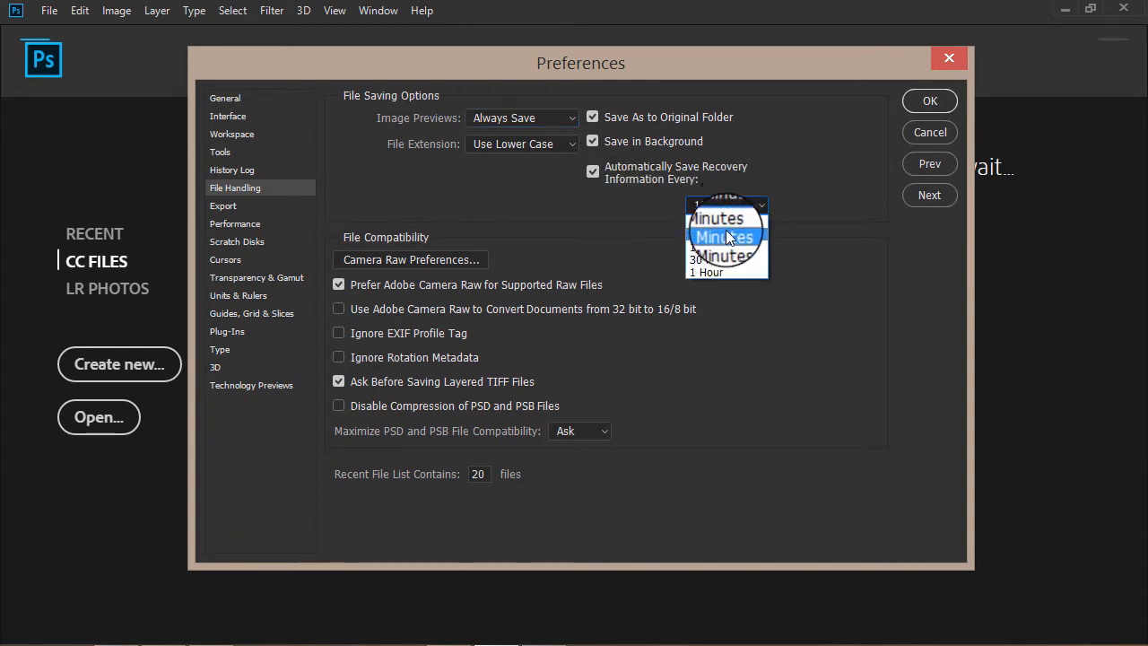
left_click(731, 233)
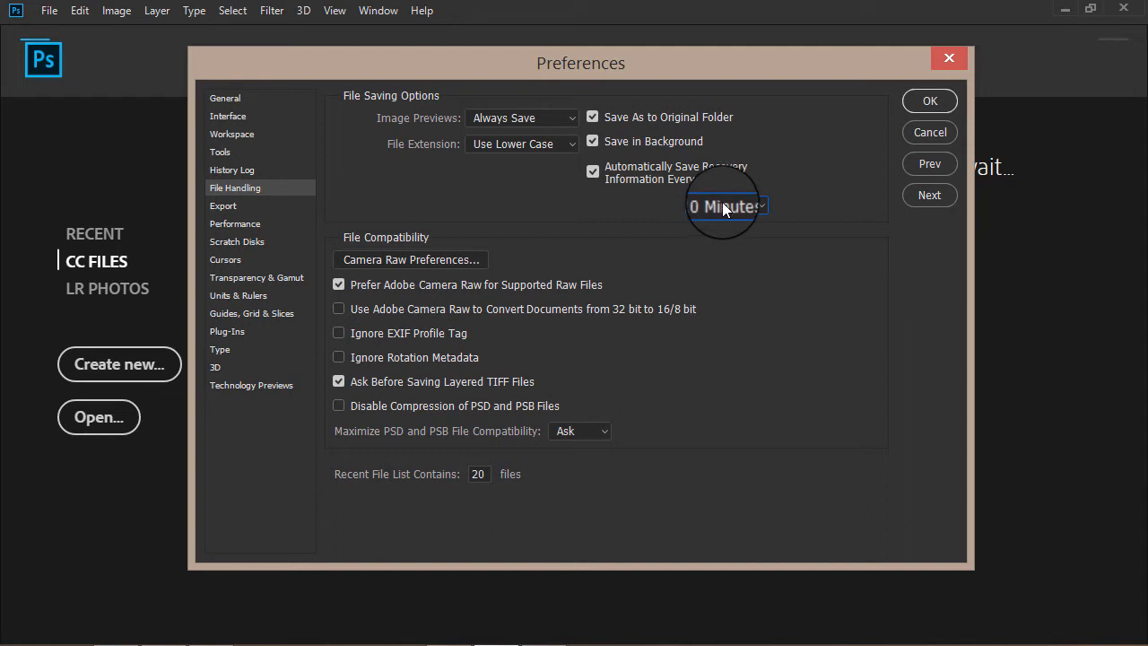
left_click(722, 204)
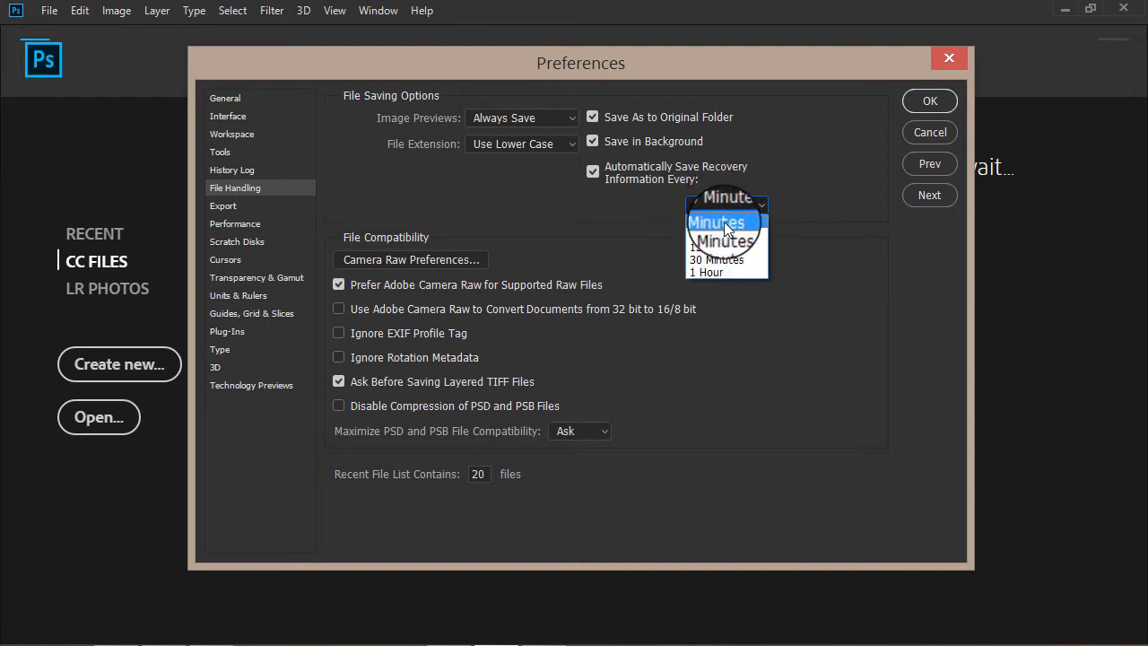
left_click(728, 208)
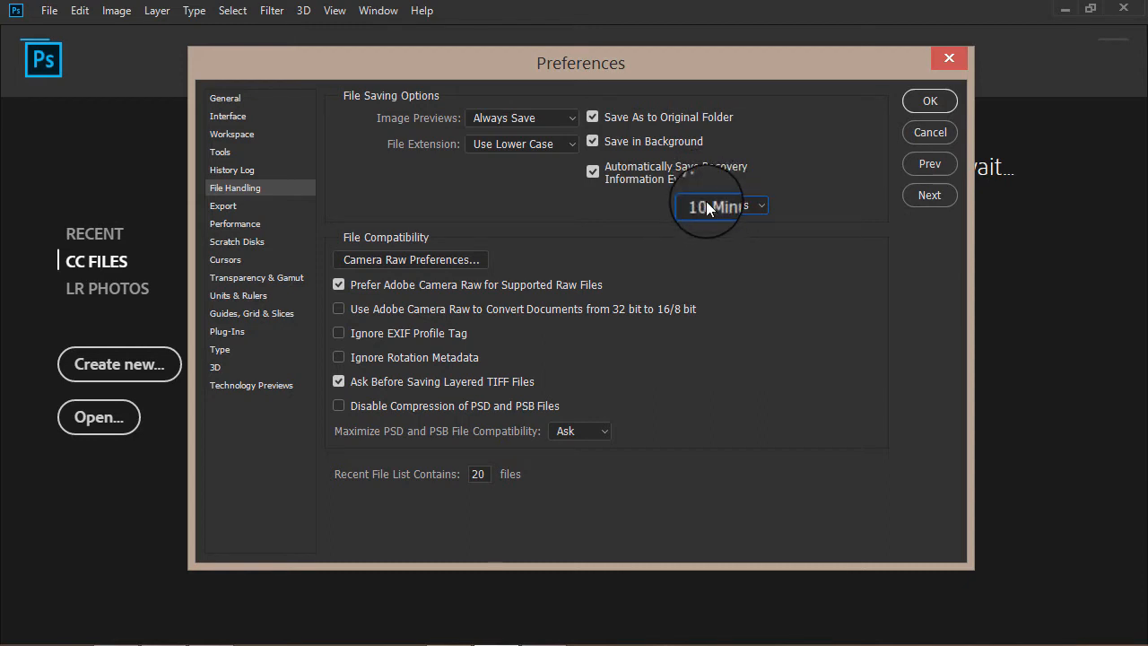
left_click(708, 208)
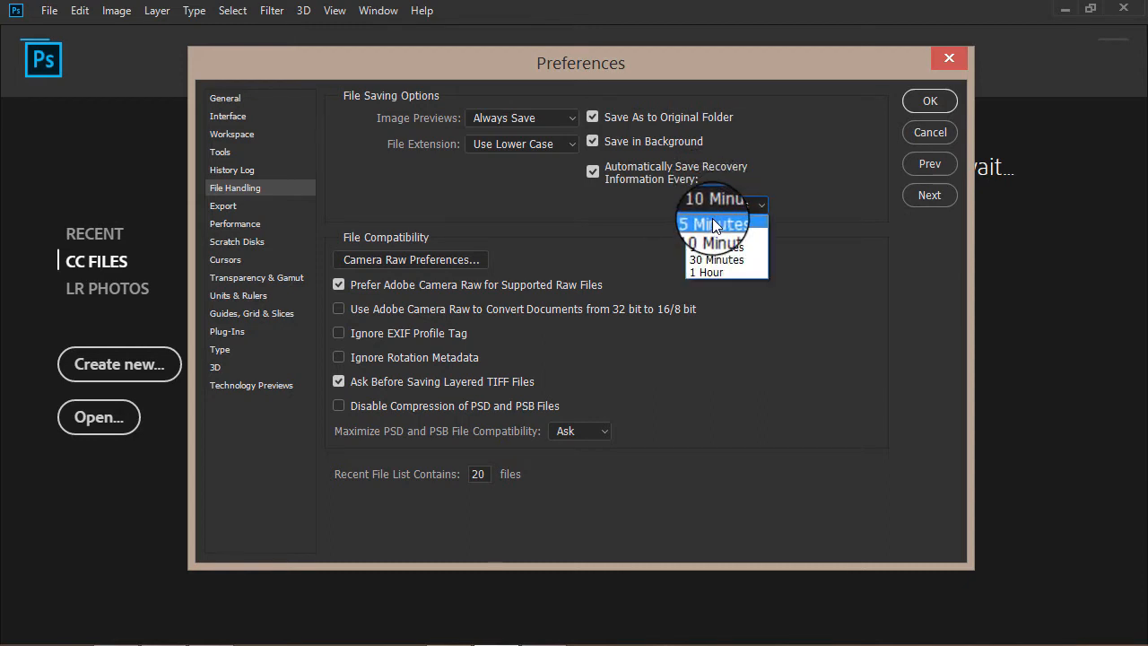
left_click(715, 224)
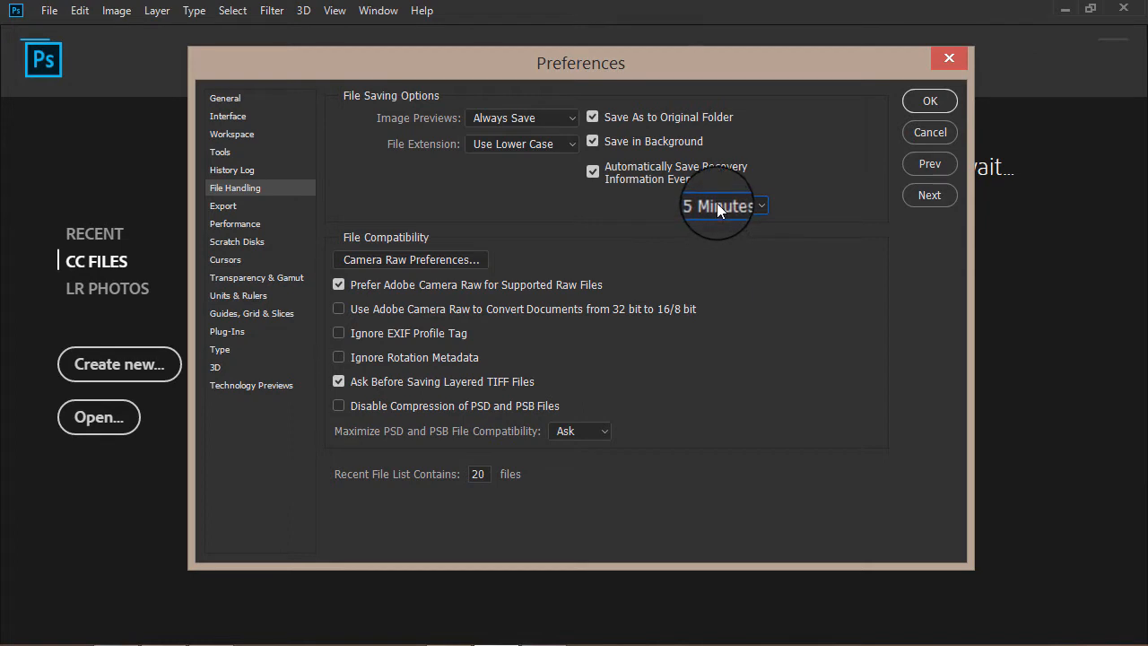
left_click(716, 203)
left_click(700, 235)
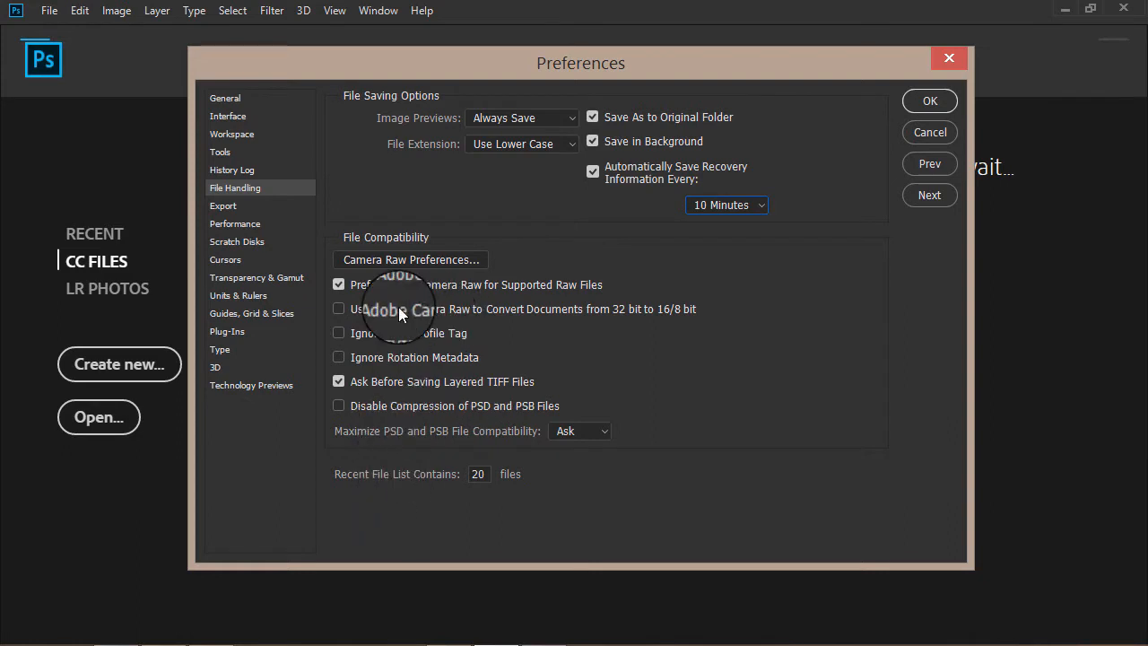
Look over the Export preferences, including the quick export format choices and the JPG quality setting.
left_click(242, 207)
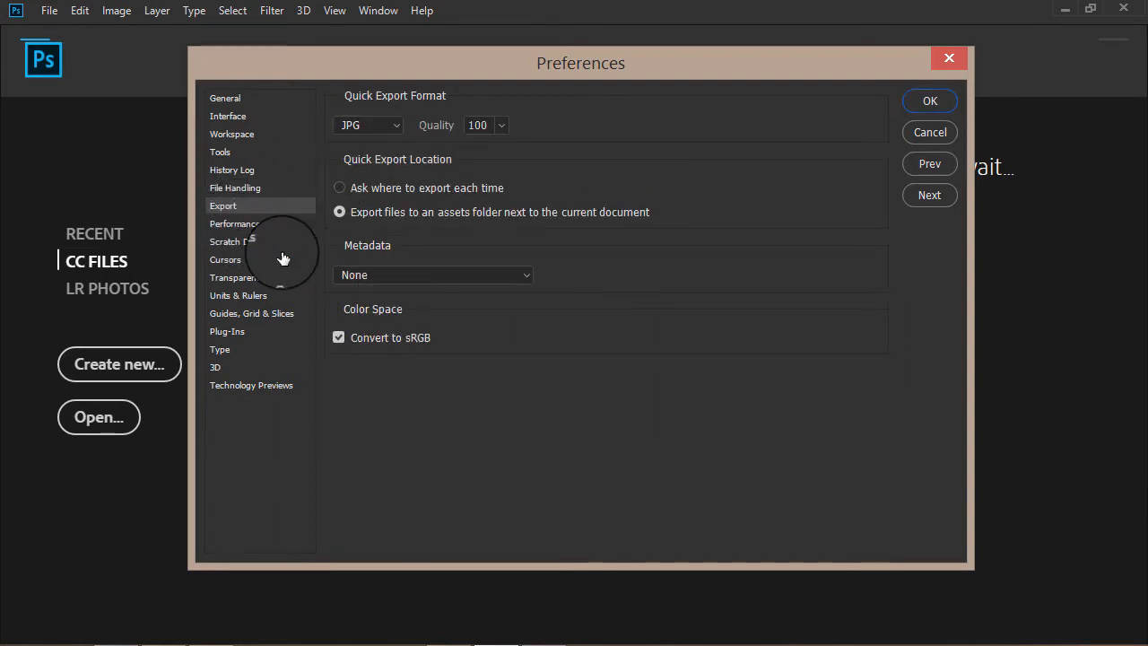
left_click(377, 129)
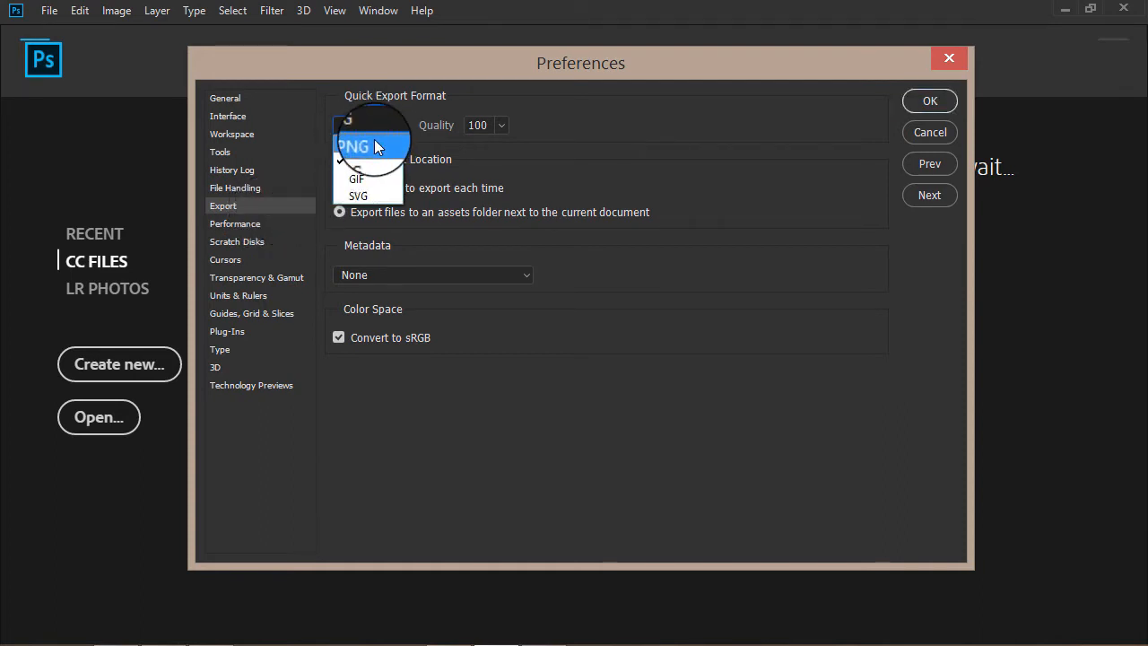
left_click(383, 125)
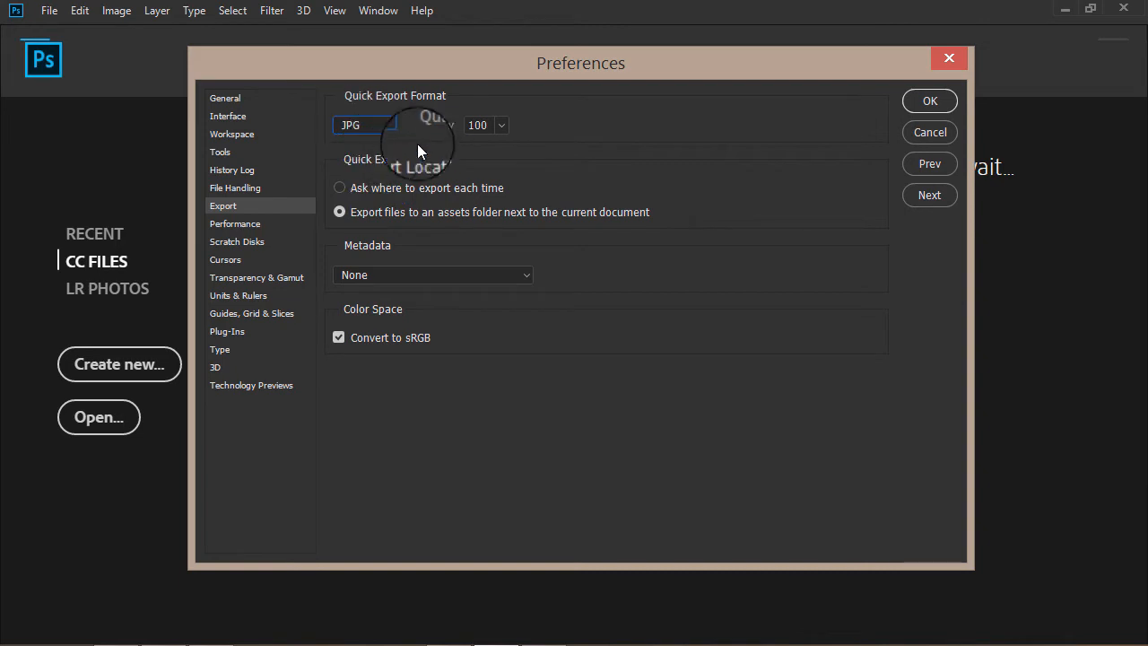
left_click(499, 125)
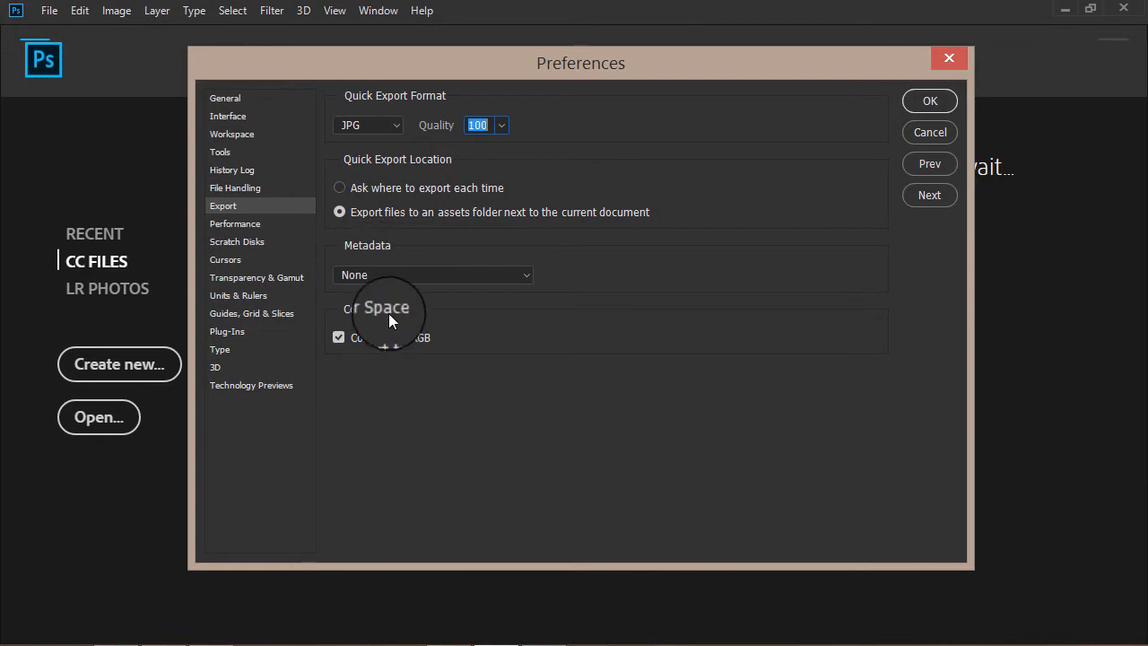
Set History States to 100 in the Performance preferences.
left_click(258, 229)
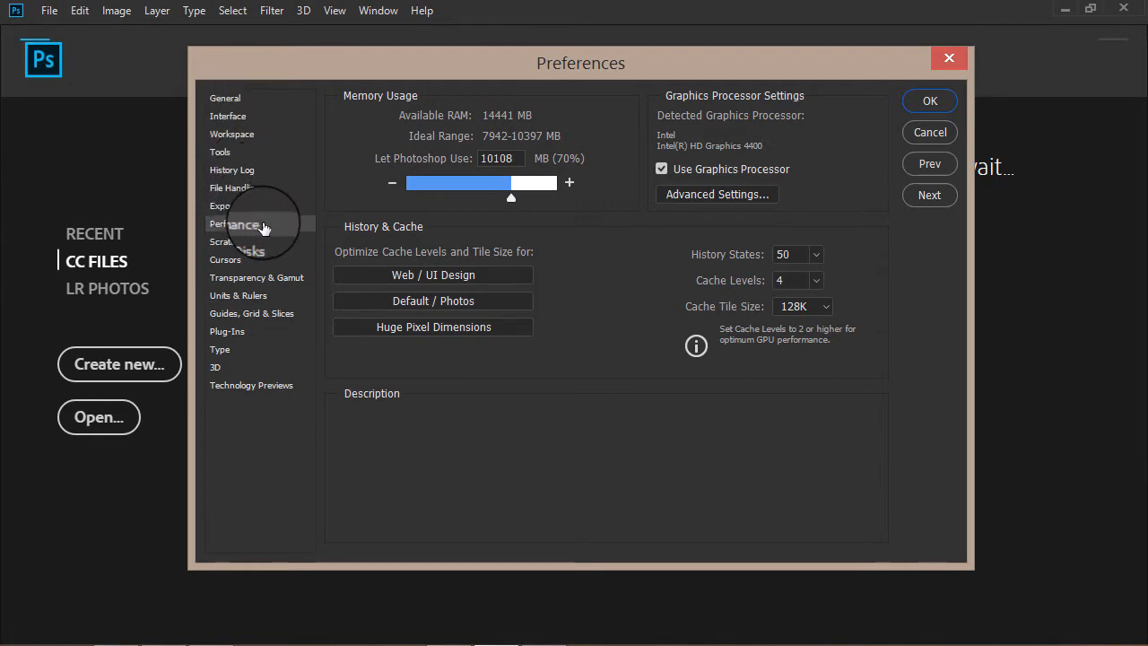
mouse_move(456, 195)
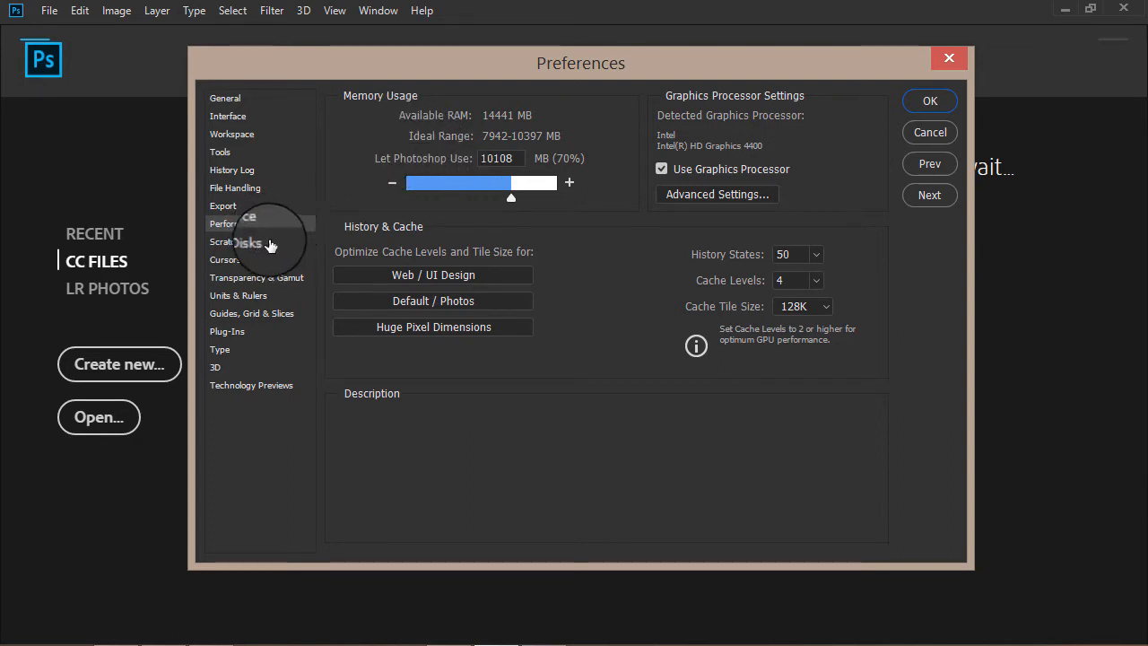
mouse_move(435, 147)
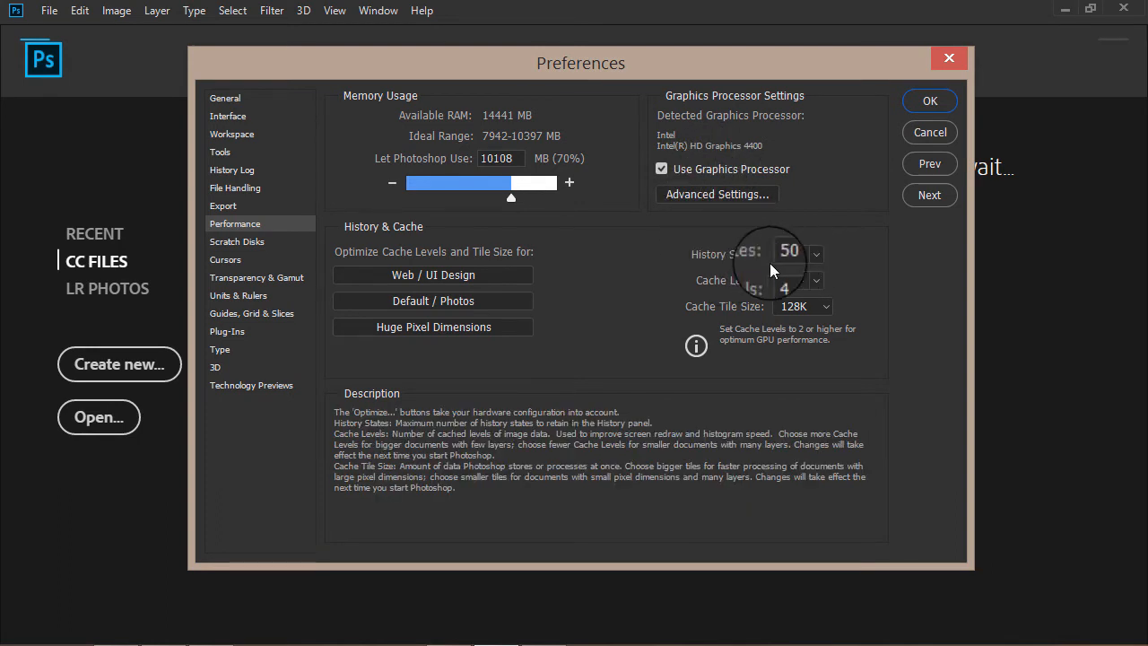
left_click(812, 254)
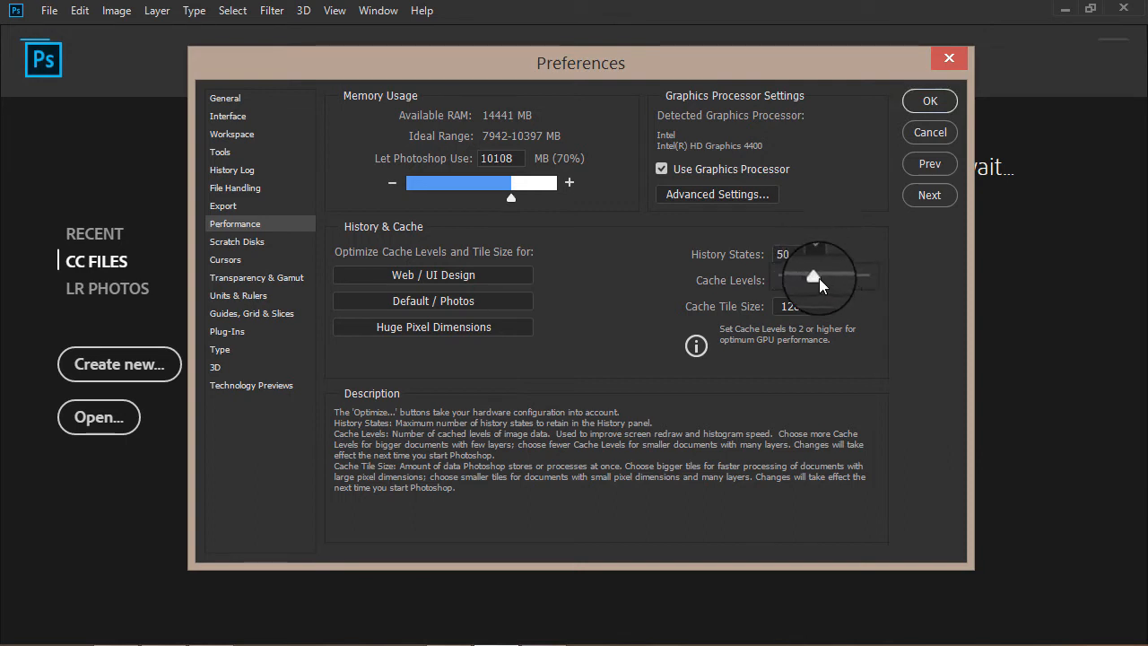
mouse_move(819, 278)
left_mouse_down()
mouse_move(867, 276)
mouse_move(809, 265)
left_mouse_up()
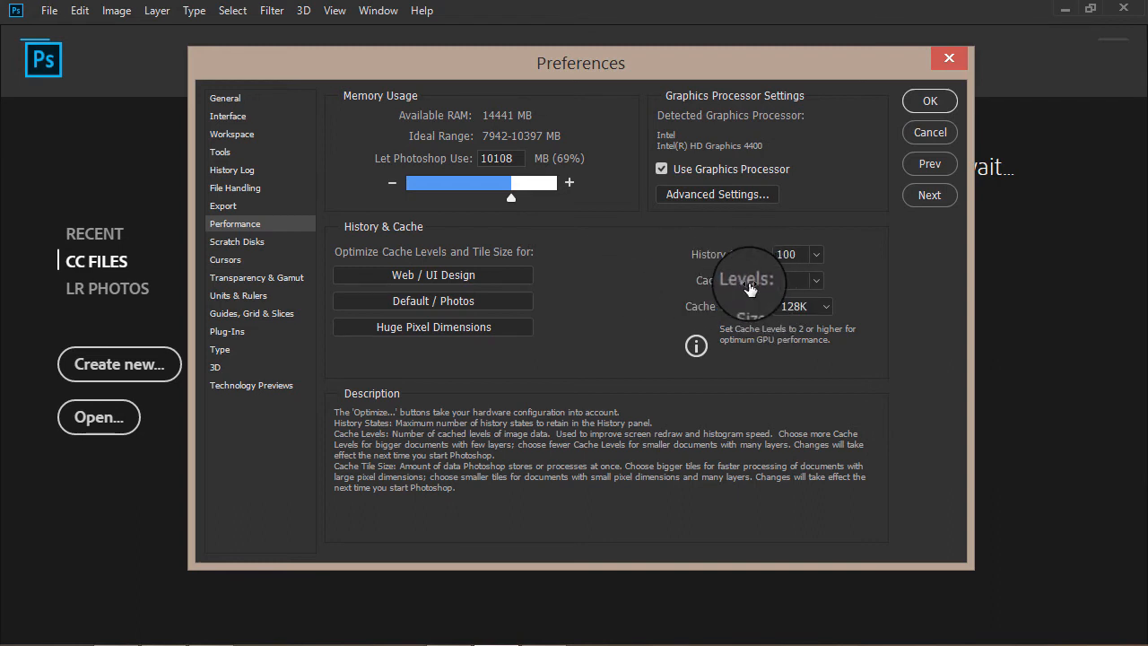
Examine the Cache Levels range and the available Cache Tile Size choices in the Performance preferences.
left_click(815, 280)
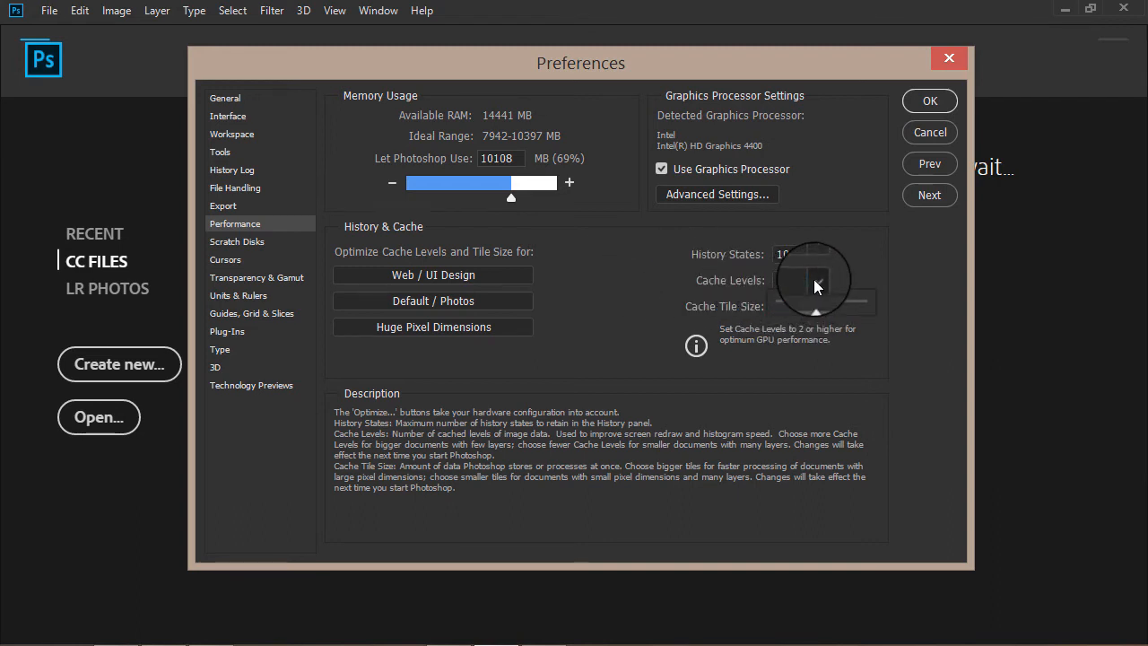
left_click(829, 306)
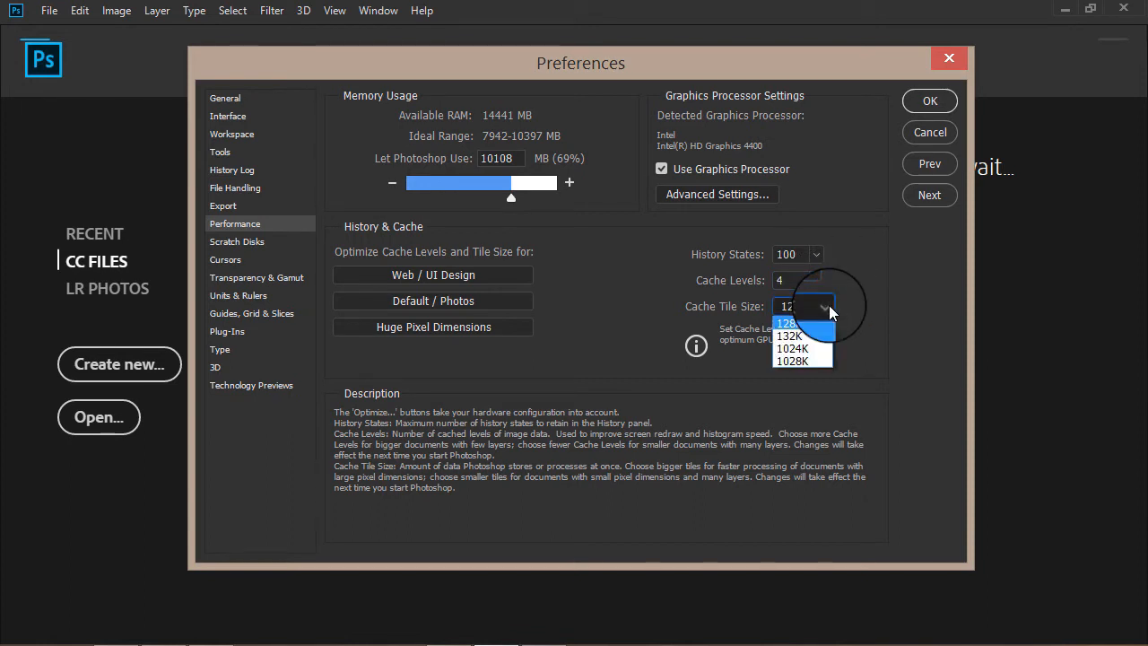
left_click(828, 310)
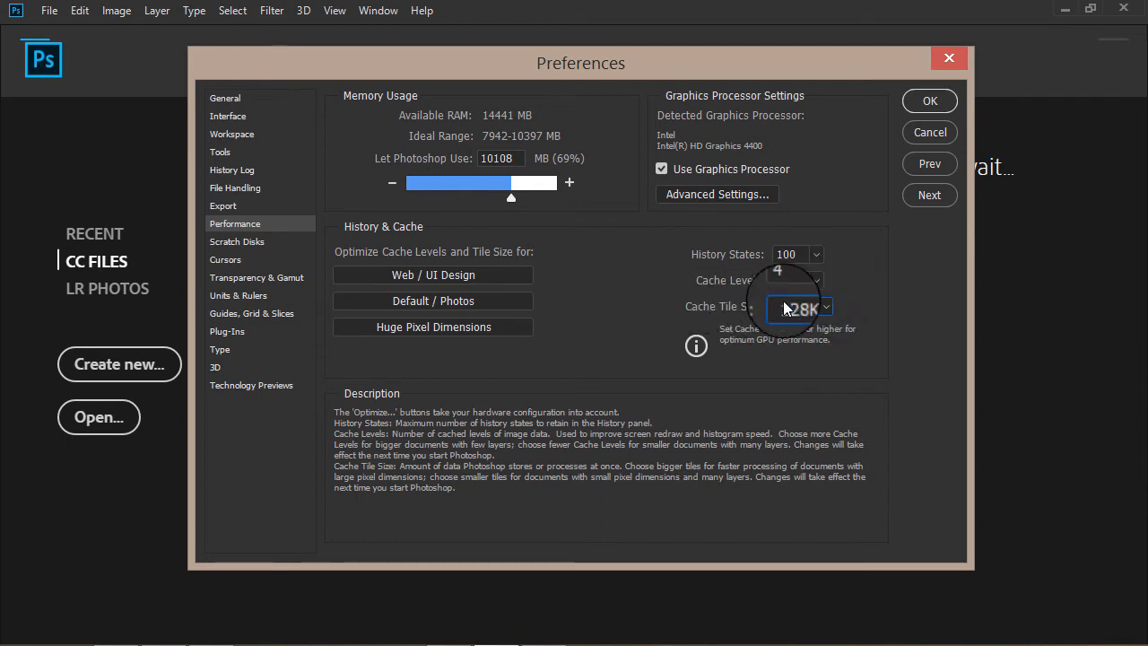
Look over the Scratch Disks, Cursors, and Transparency & Gamut preferences.
left_click(267, 248)
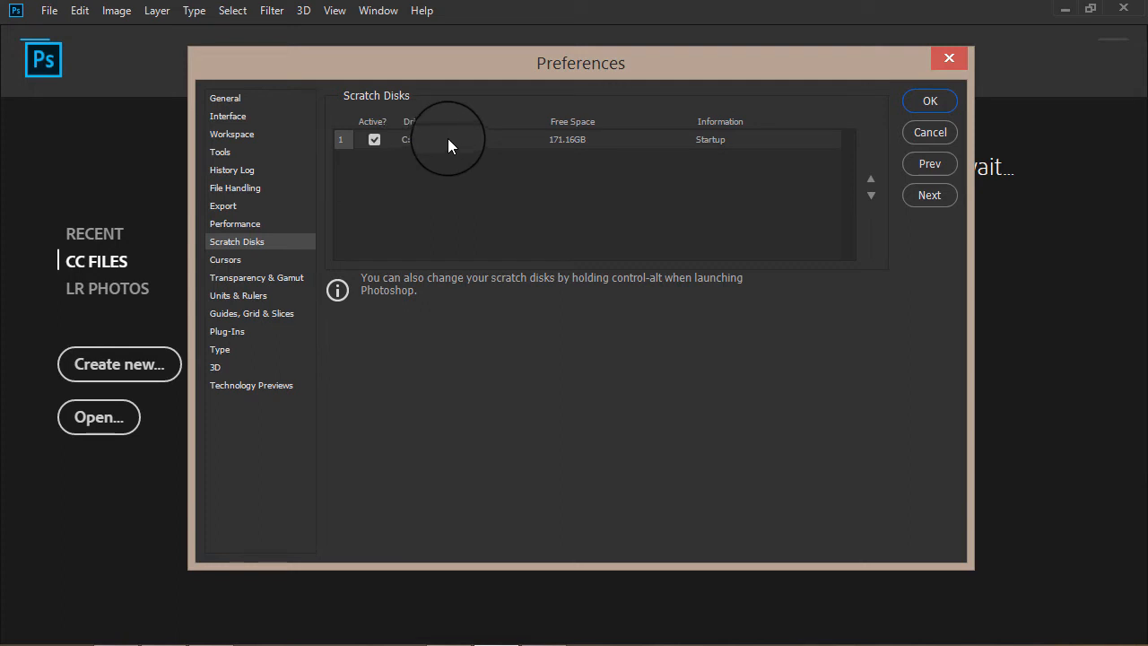
left_click(256, 261)
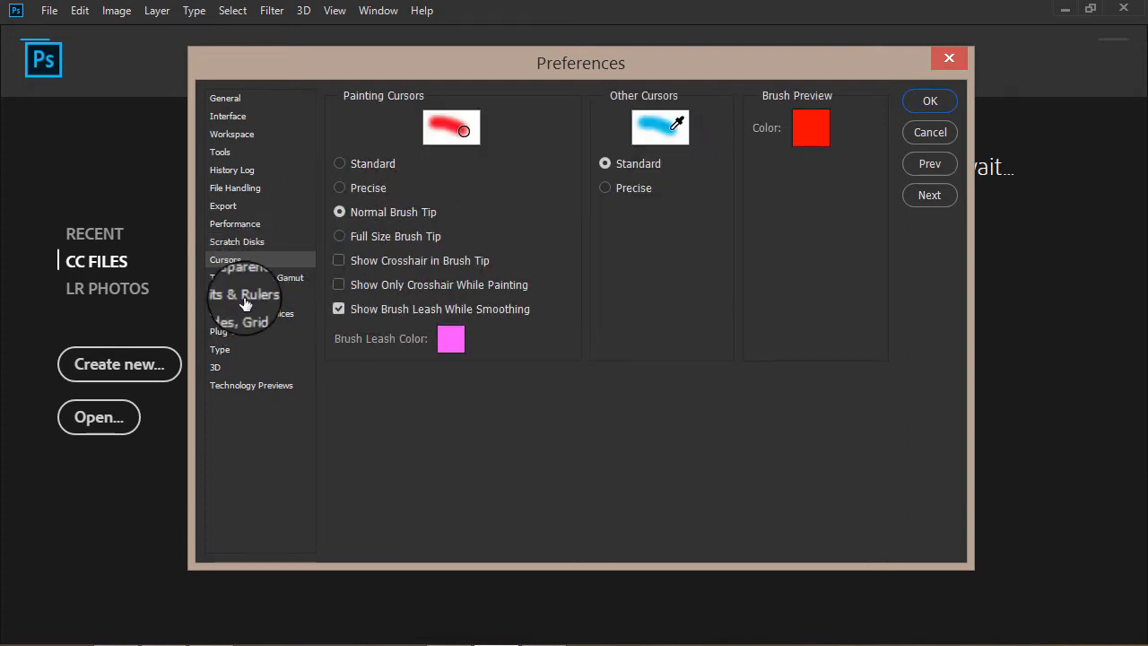
left_click(266, 280)
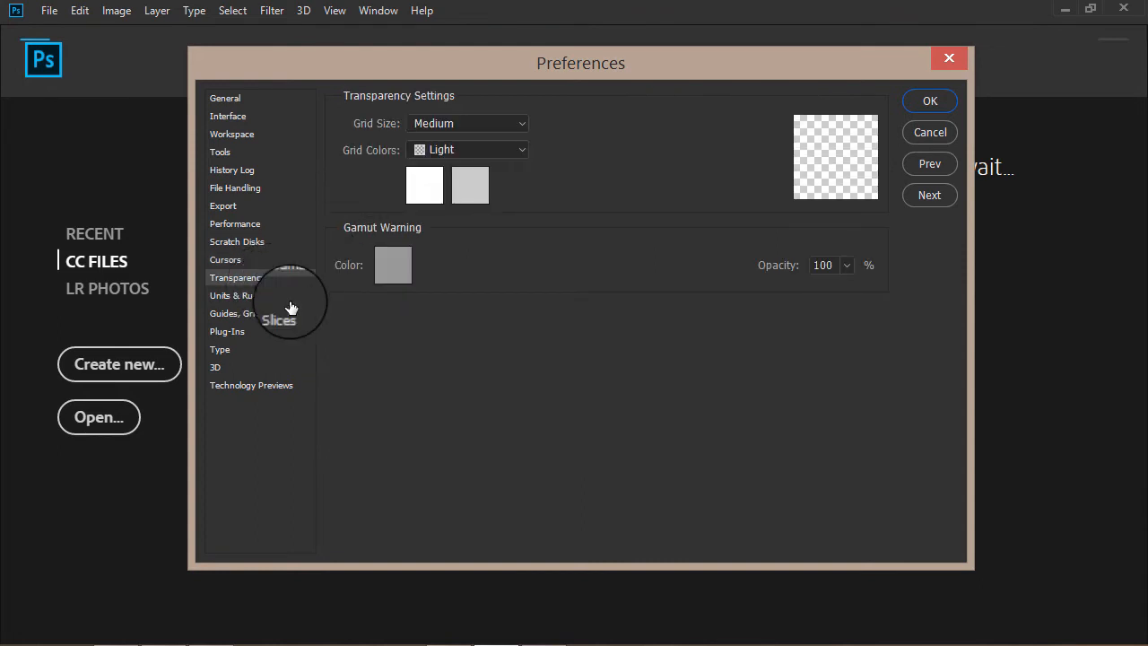
Set both the ruler units and the type units to Pixels in the Units & Rulers preferences.
left_click(266, 297)
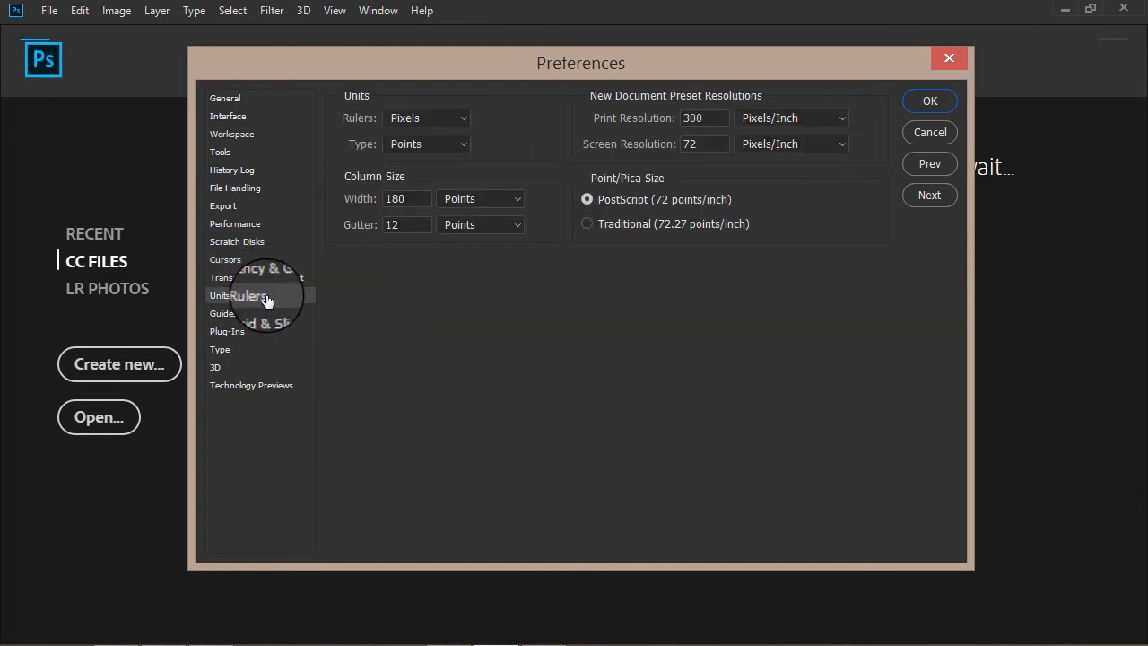
left_click(450, 121)
left_click(437, 139)
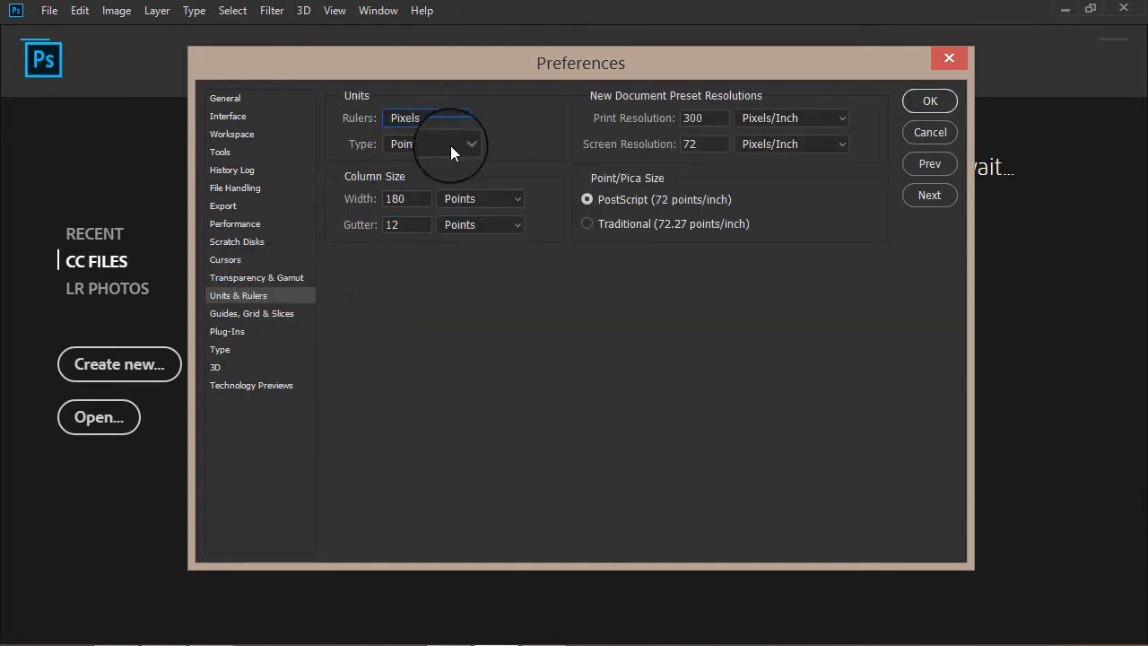
left_click(451, 145)
left_click(427, 161)
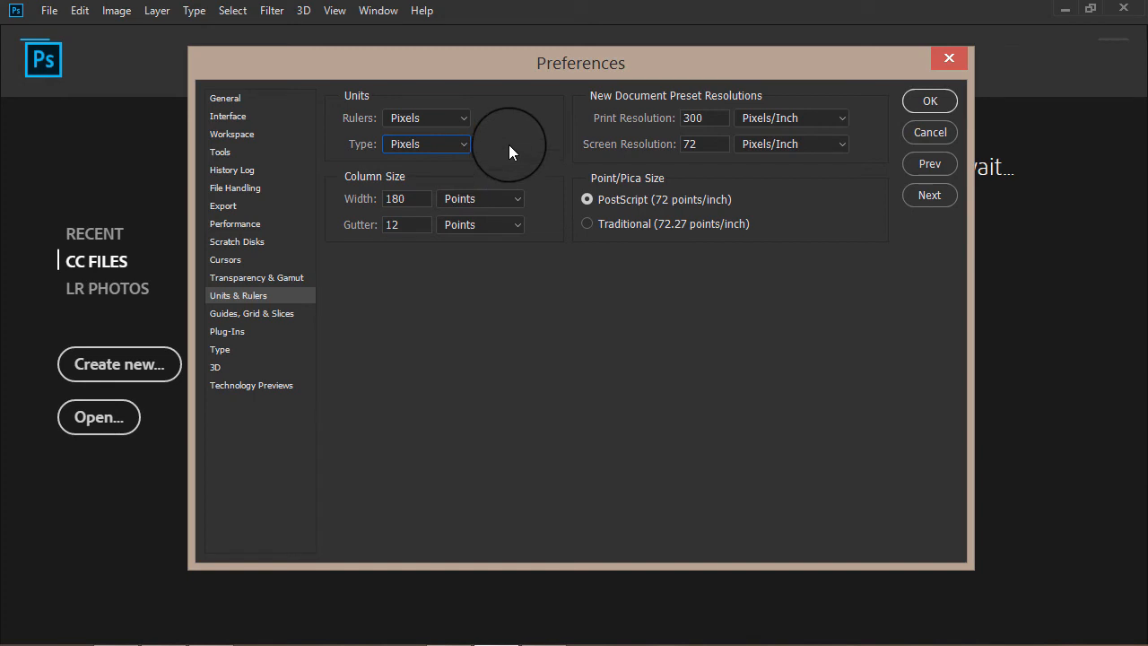
Review the Guides, Plug-Ins, Type and 3D preferences, and apply all the preference changes.
left_click(244, 313)
left_click(242, 332)
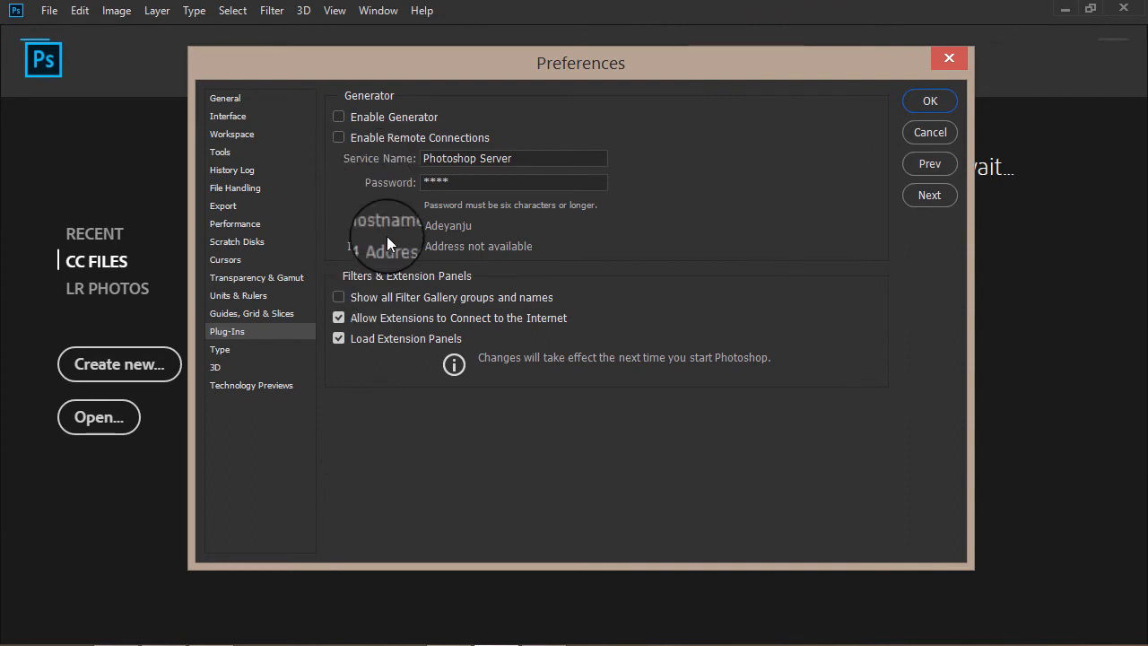
left_click(238, 350)
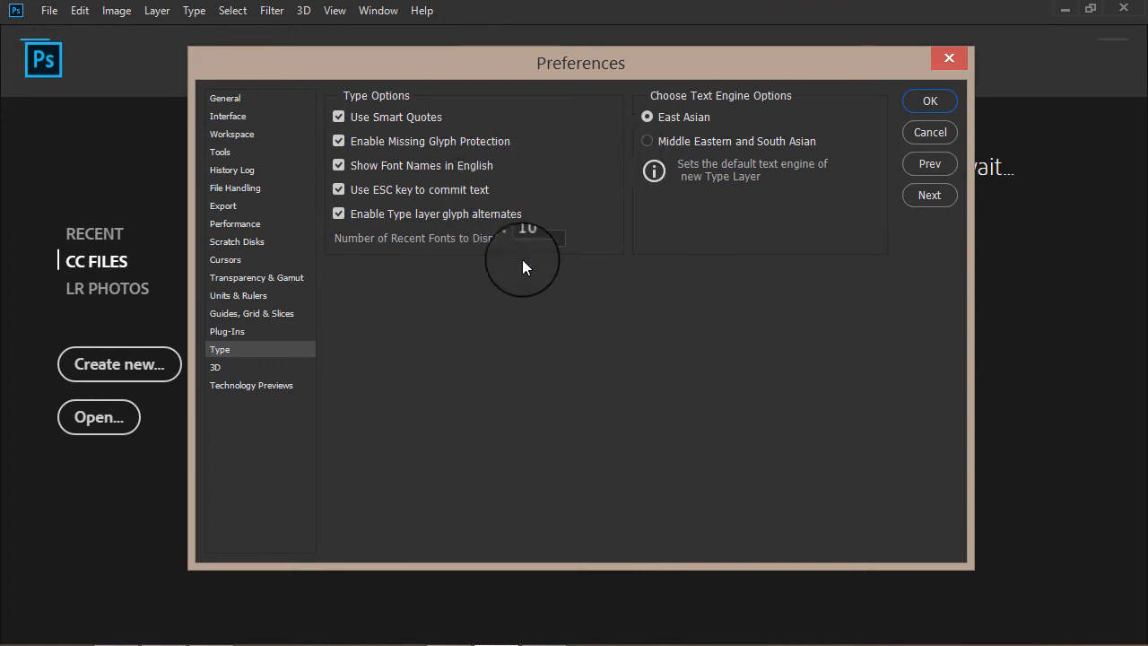
left_click(255, 370)
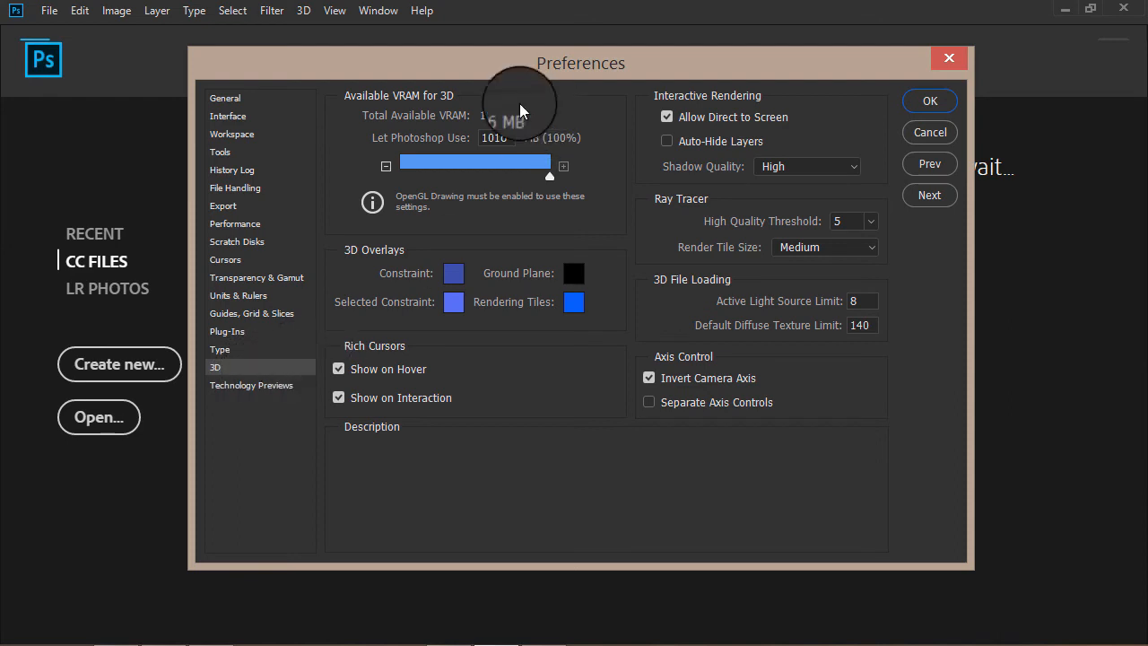
mouse_move(476, 117)
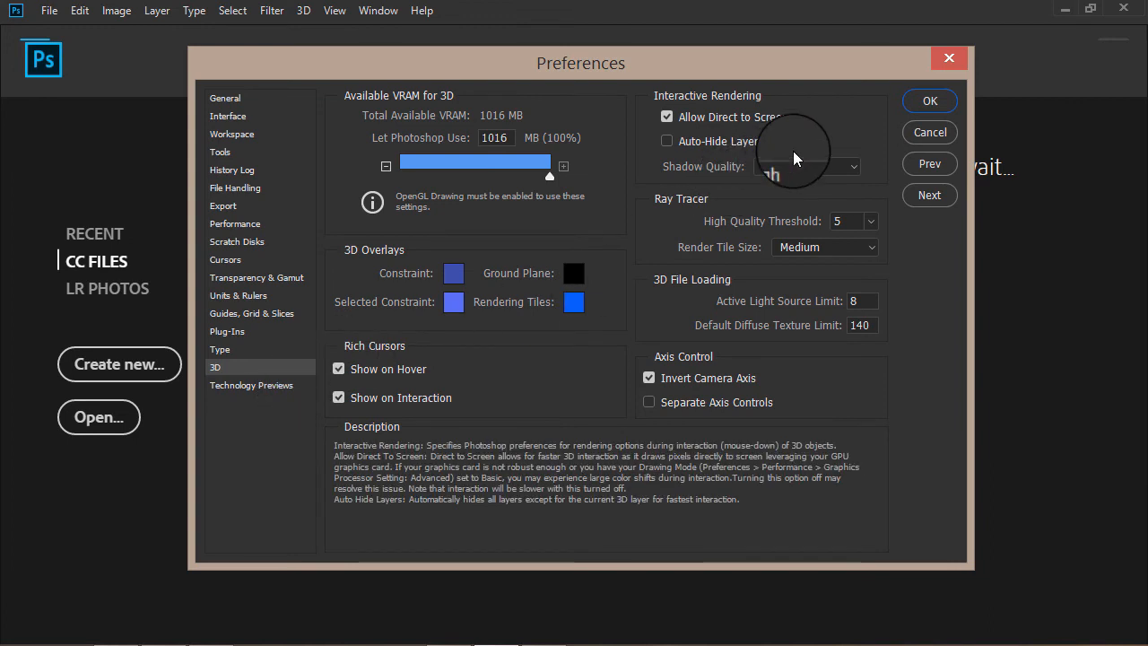
left_click(930, 101)
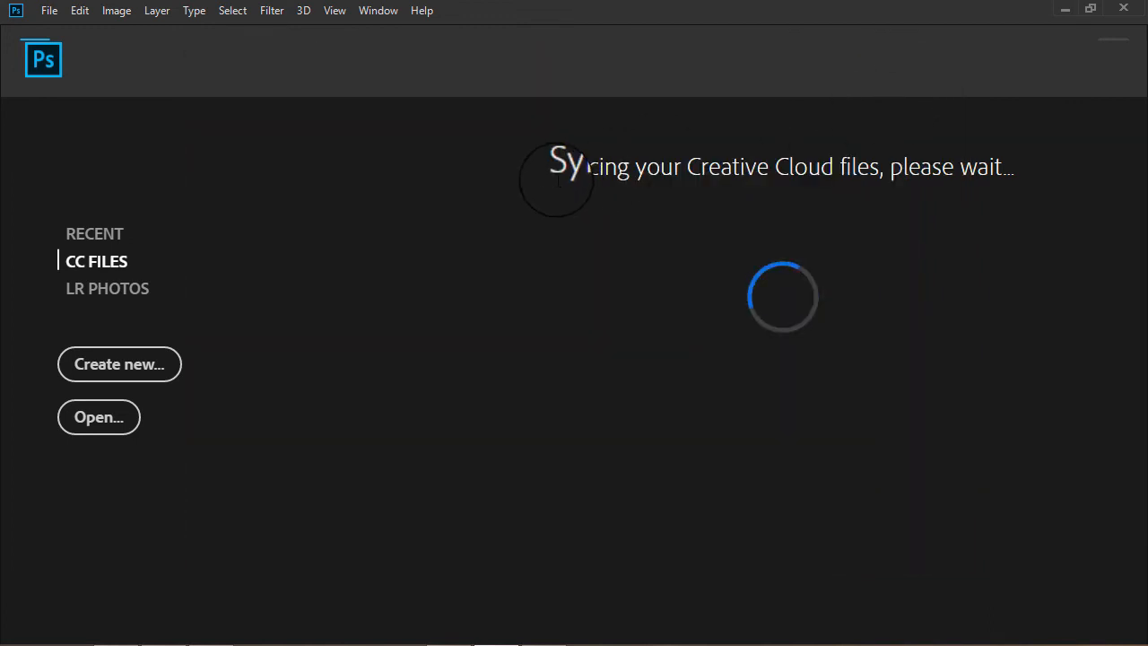